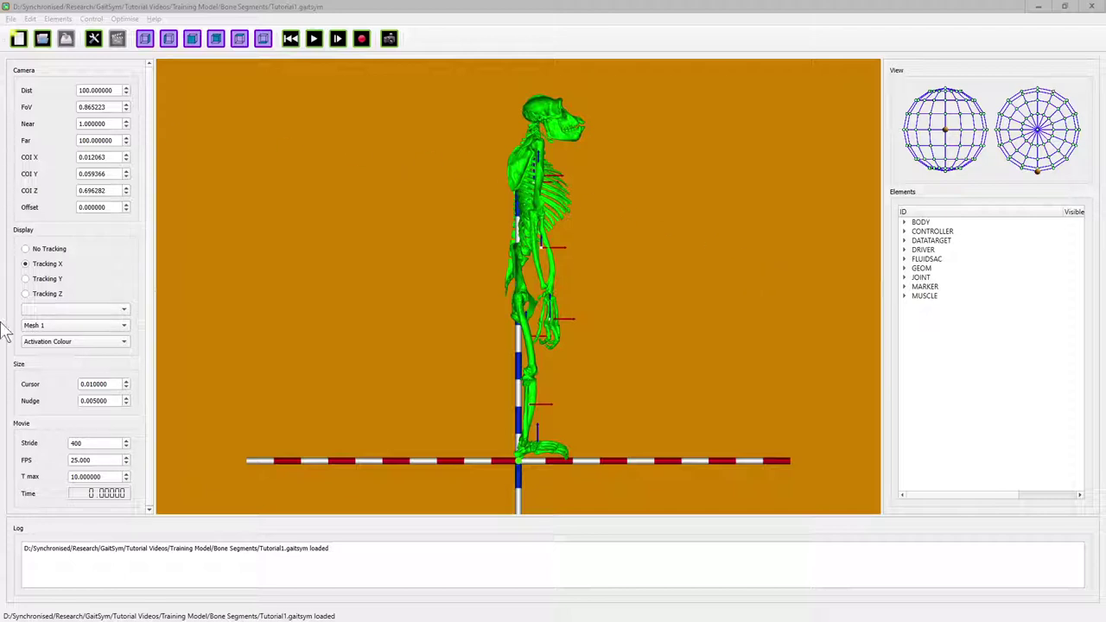
# Show the skeleton in front view and switch to constructing and editing the model.
pyautogui.click(192, 38)
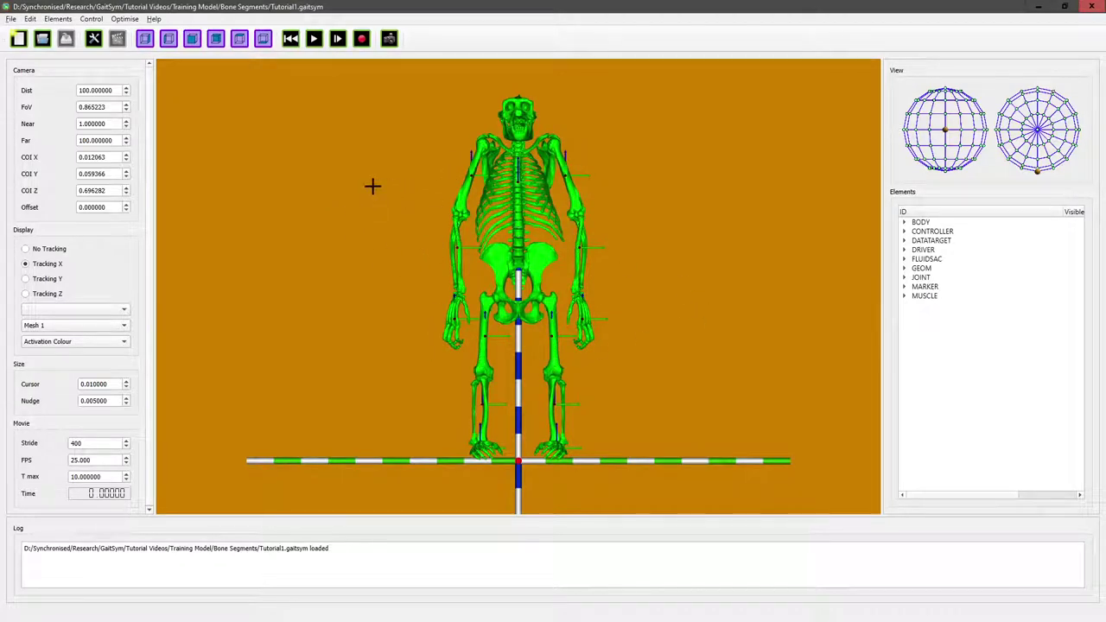
pyautogui.click(92, 39)
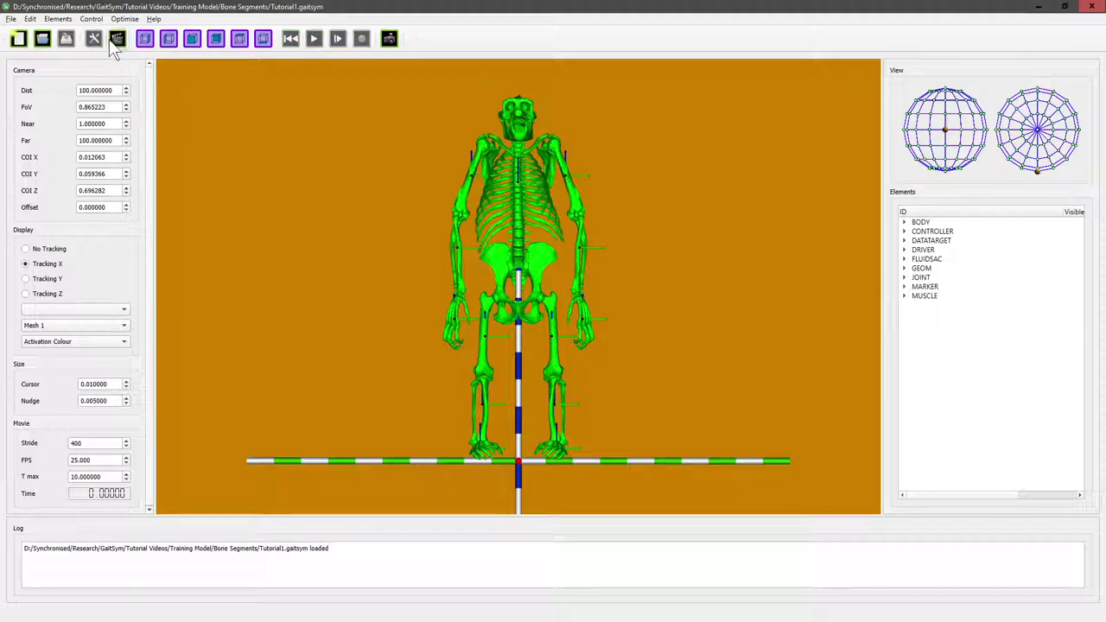
pyautogui.click(116, 39)
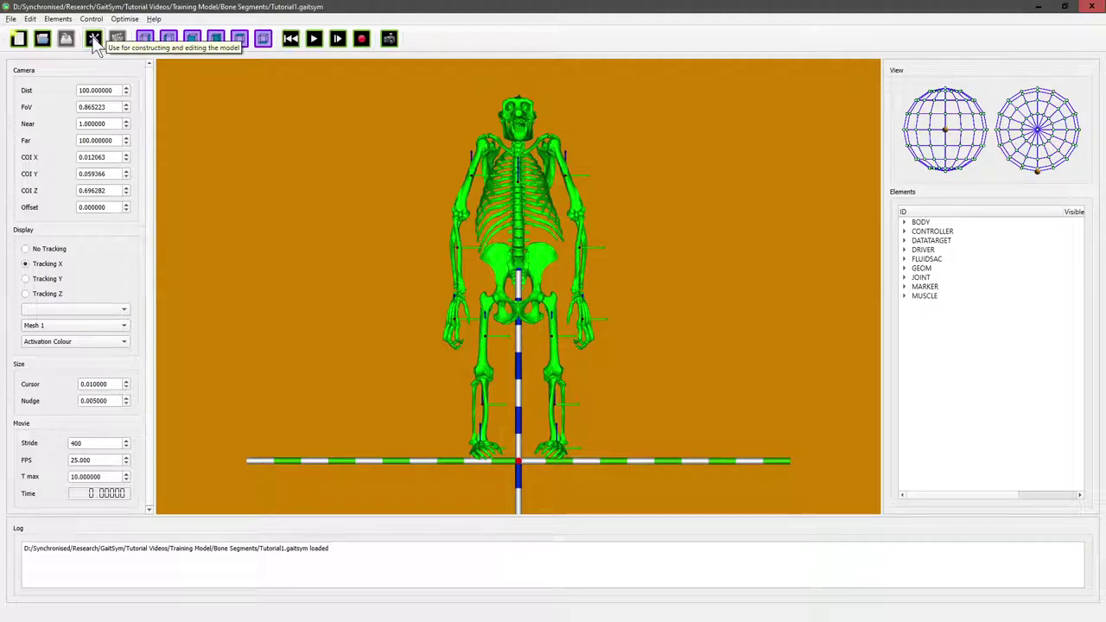
pyautogui.click(92, 39)
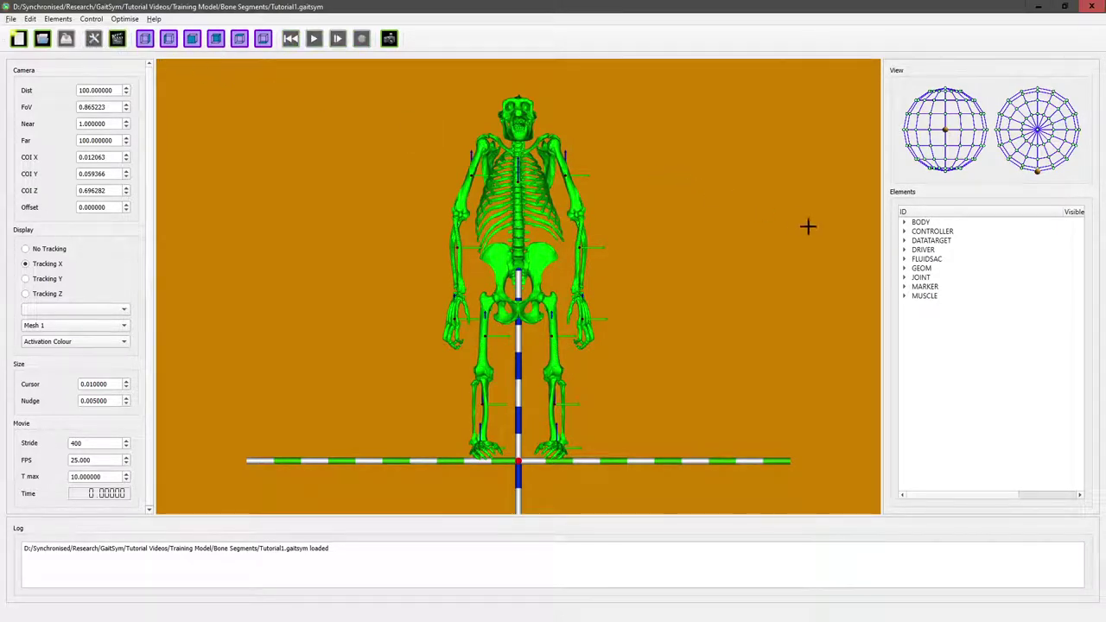
# Load Skin Segments/SkinLeftArm.obj into BoneLeftArm's Mesh 2 slot in the Body Builder.
pyautogui.click(904, 223)
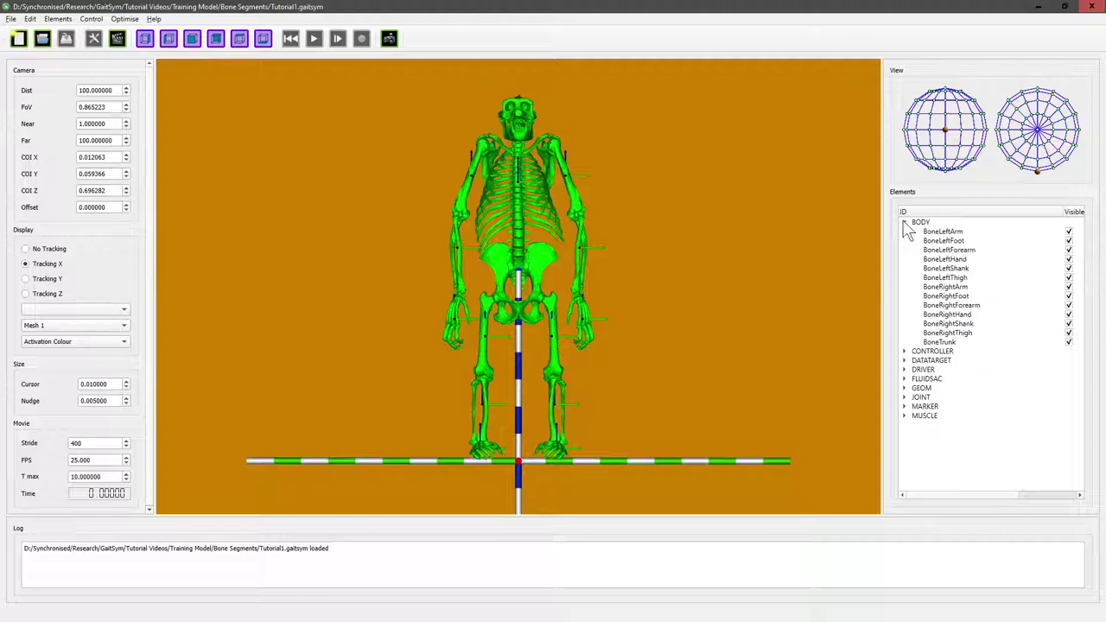
pyautogui.rightClick(956, 233)
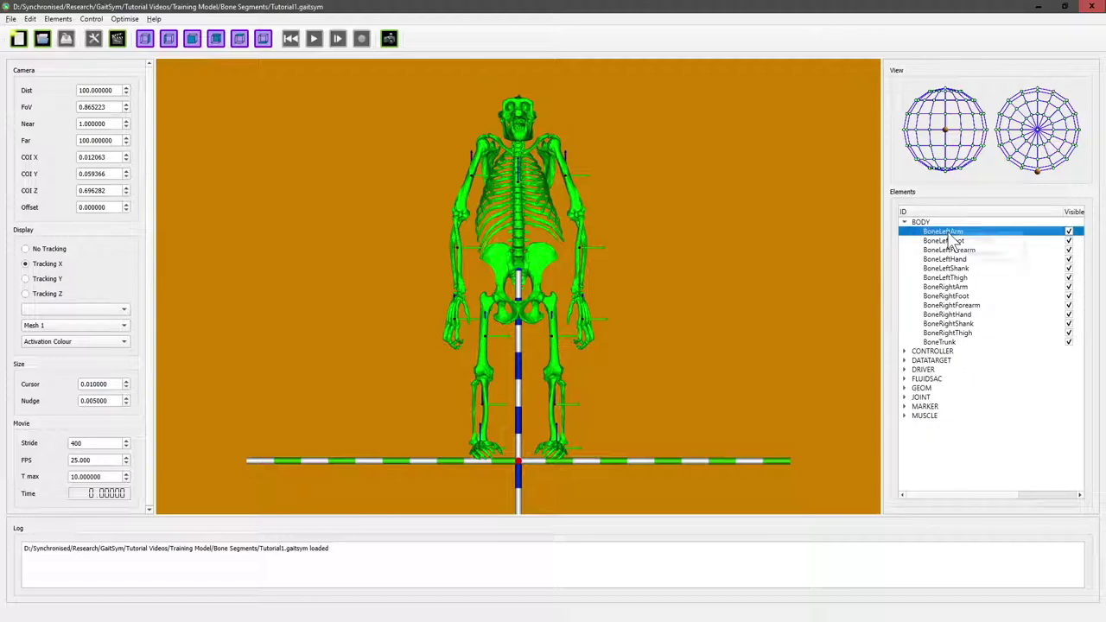
pyautogui.click(967, 239)
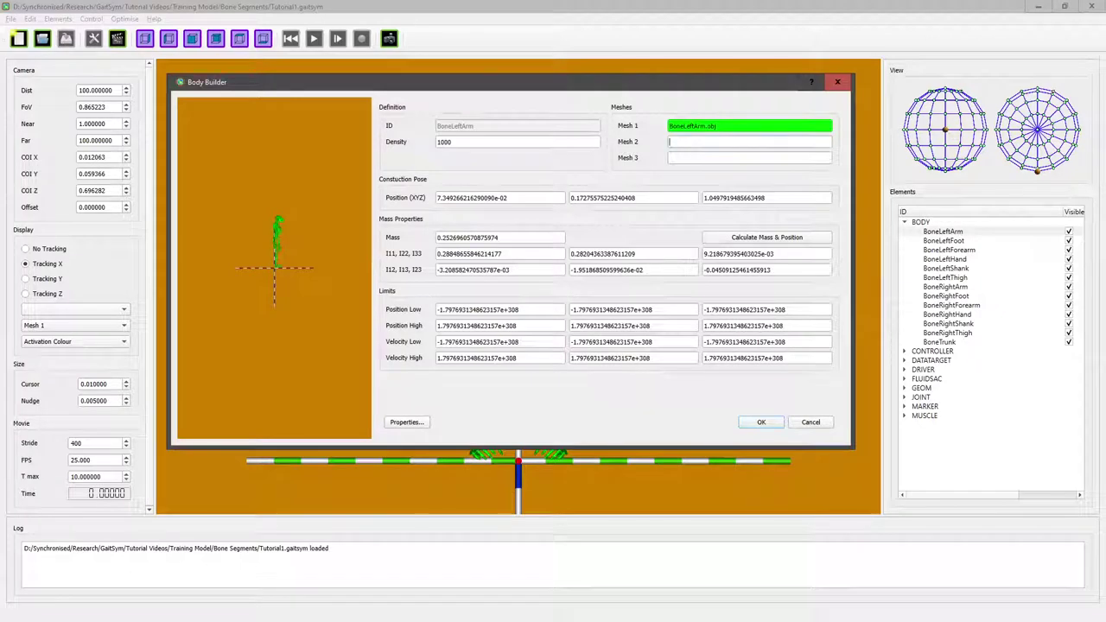
pyautogui.click(683, 142)
pyautogui.rightClick(695, 143)
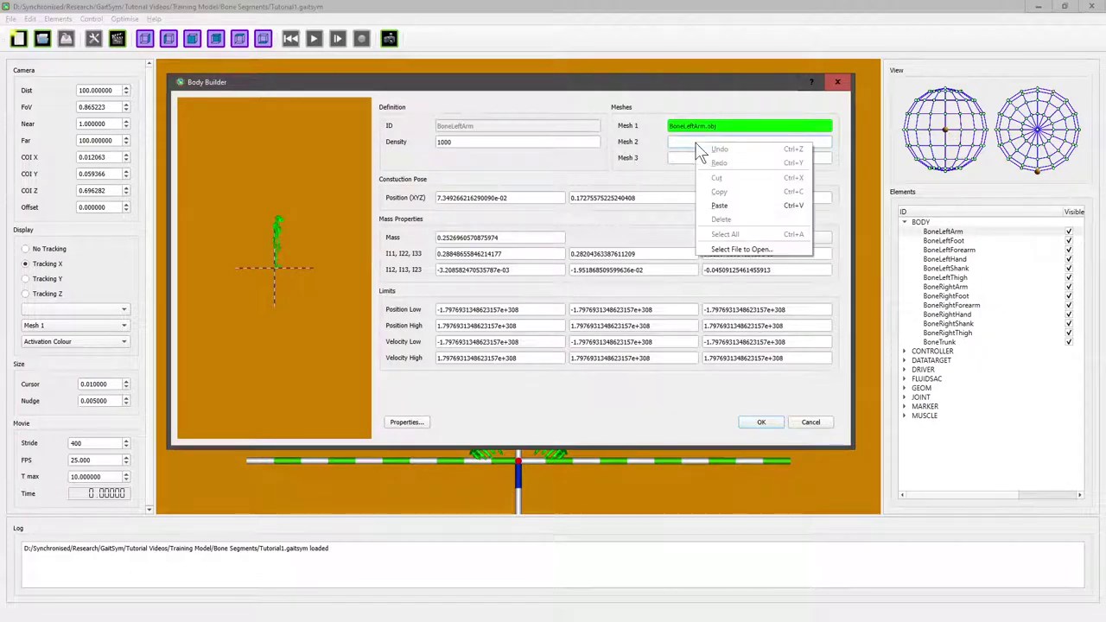
pyautogui.click(741, 250)
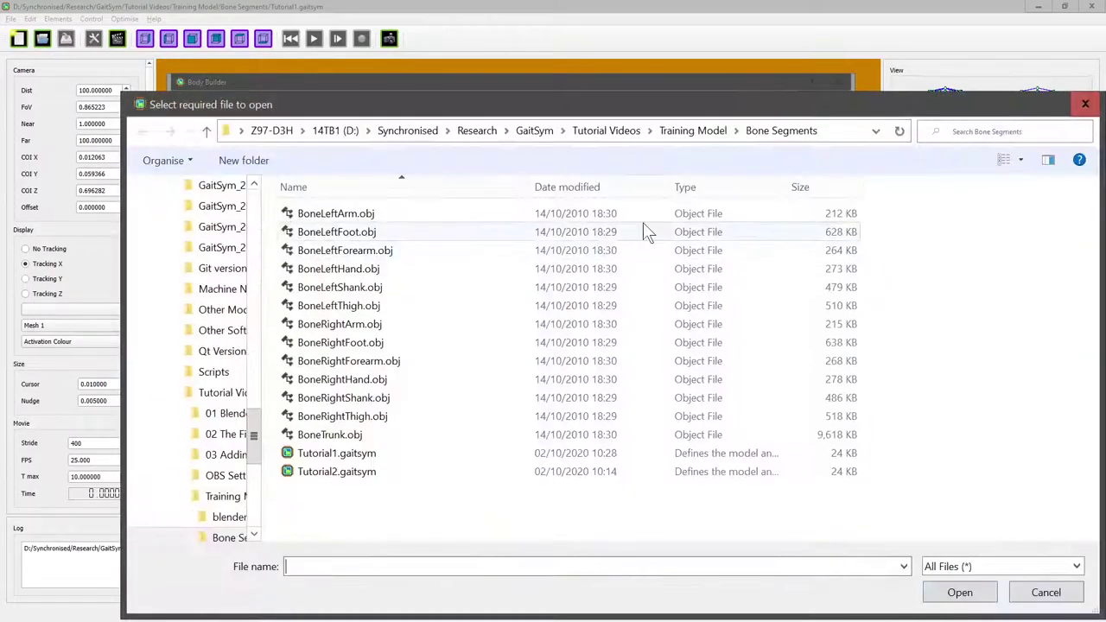
pyautogui.click(683, 136)
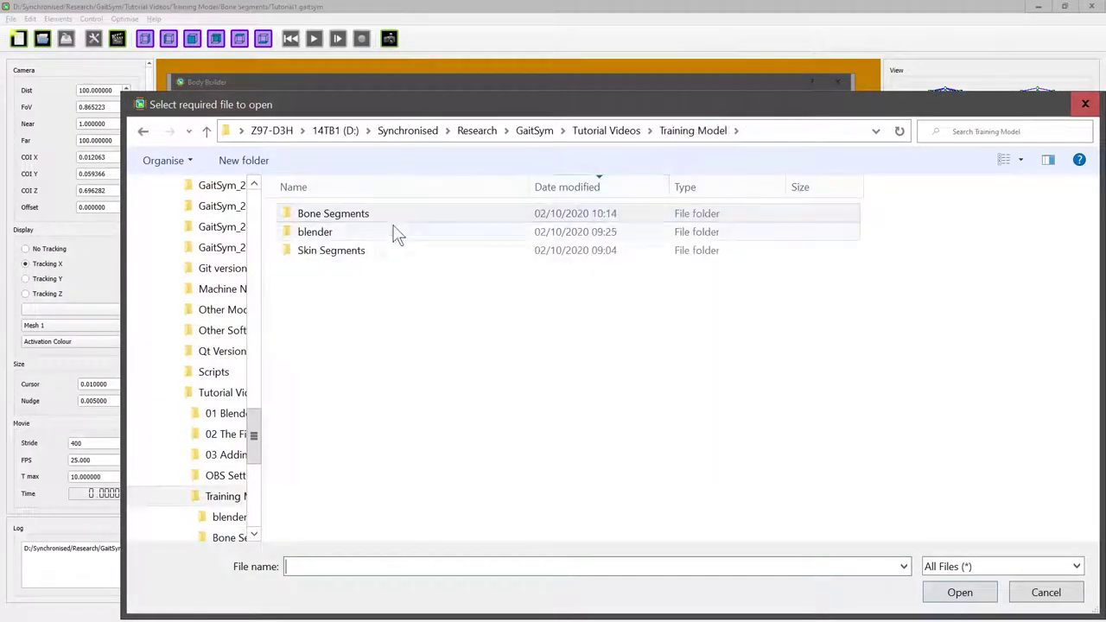
pyautogui.doubleClick(354, 254)
pyautogui.click(339, 214)
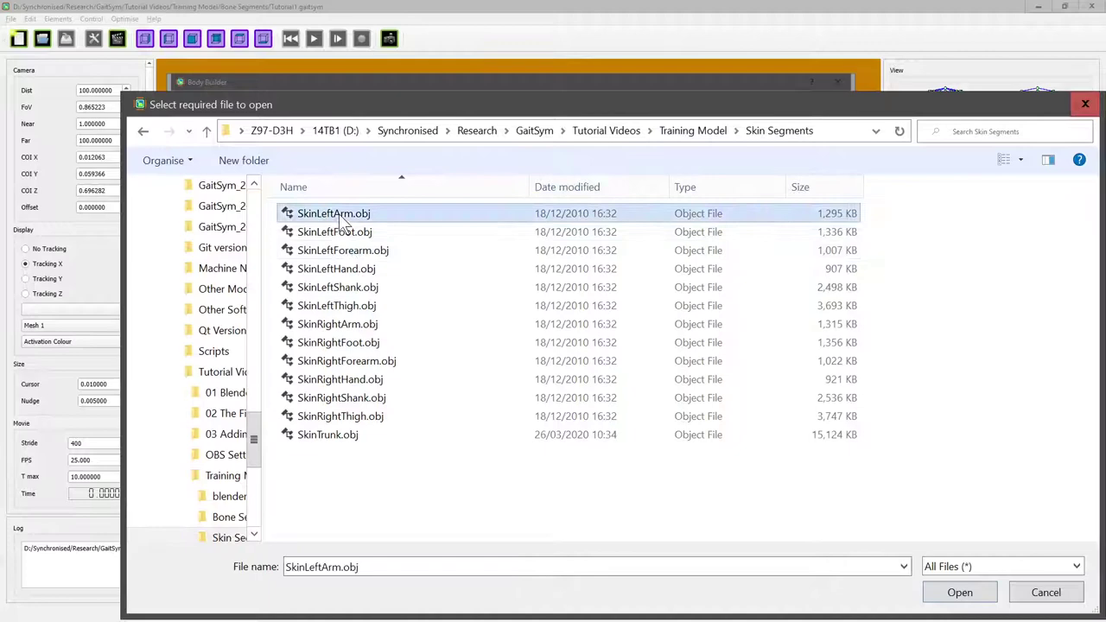
pyautogui.click(957, 593)
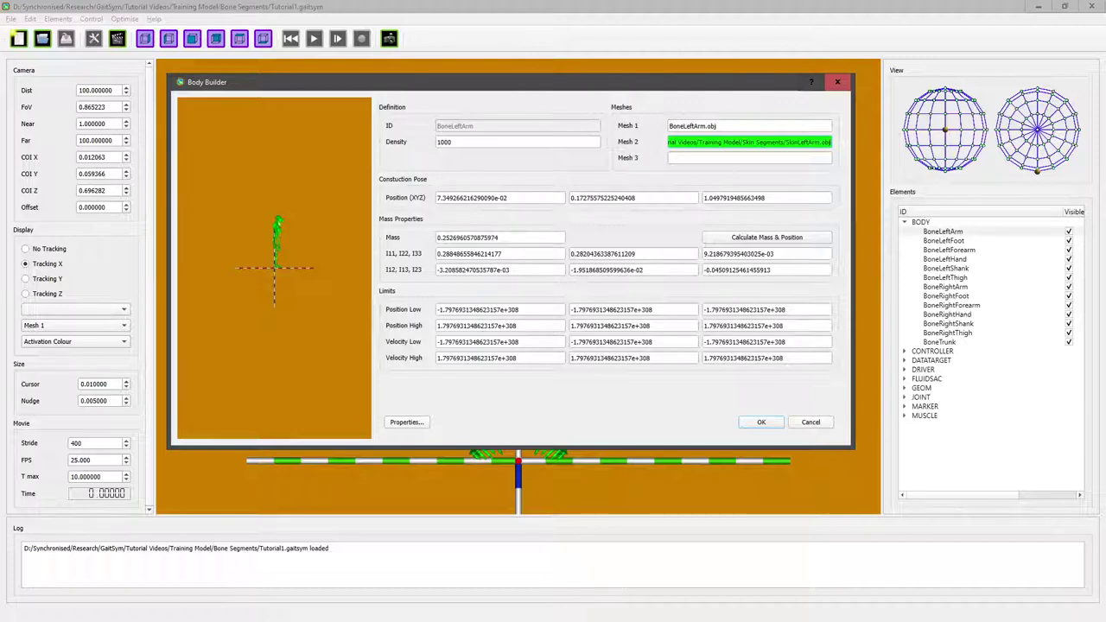
# Recalculate BoneLeftArm's mass and position, giving mass 2.7452911366417667.
pyautogui.click(767, 238)
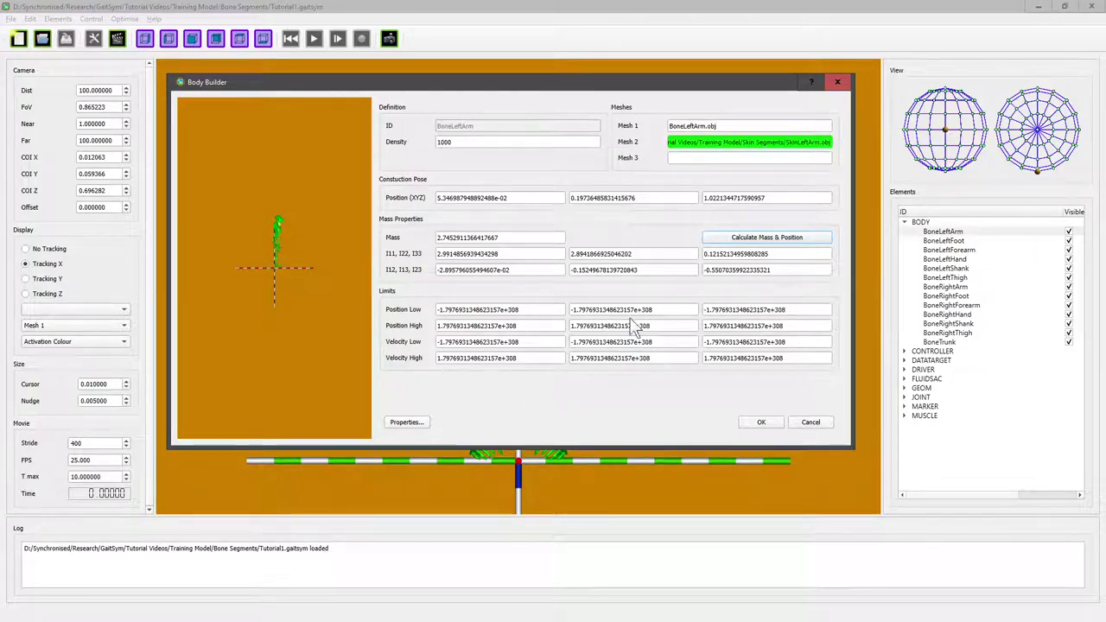
# Apply the BoneLeftArm edit and set the mesh display to Mesh 2, then All Meshes.
pyautogui.click(761, 421)
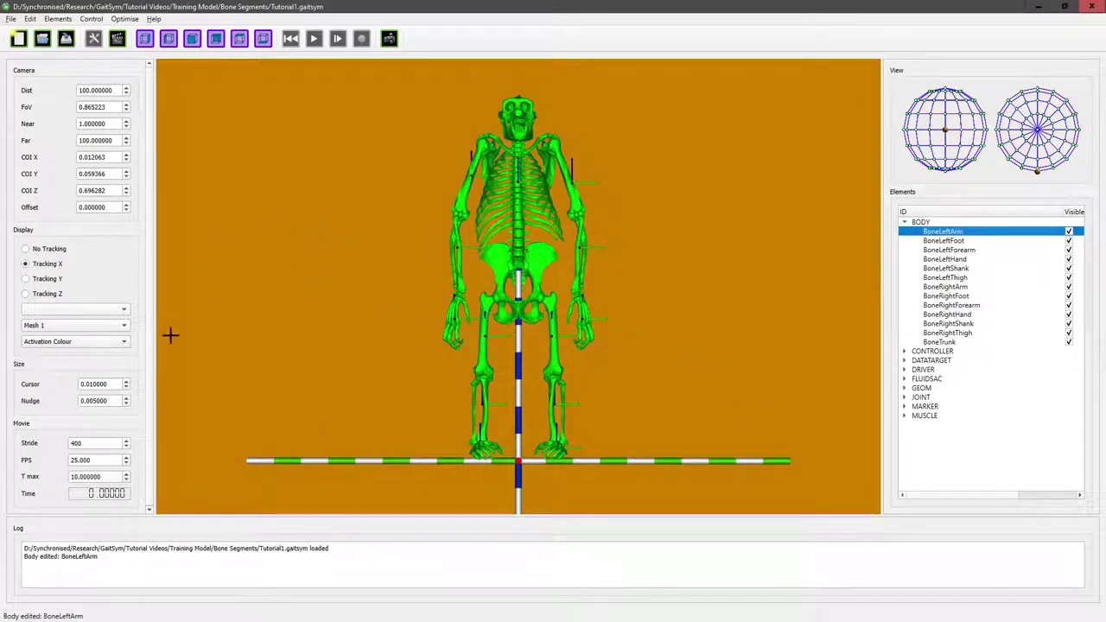
pyautogui.click(41, 325)
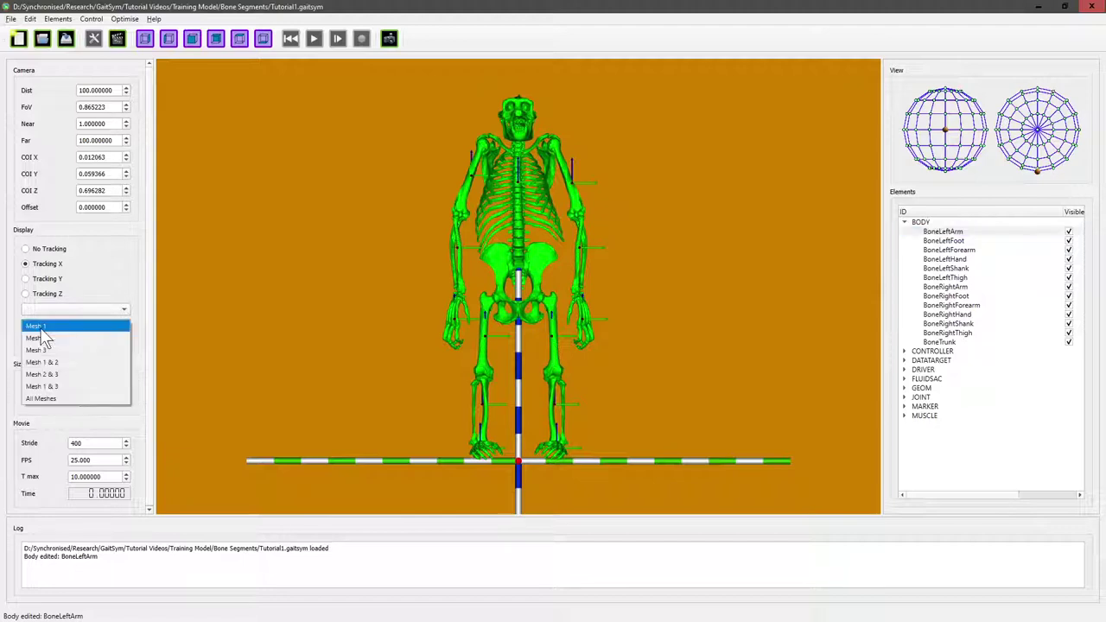
pyautogui.click(44, 337)
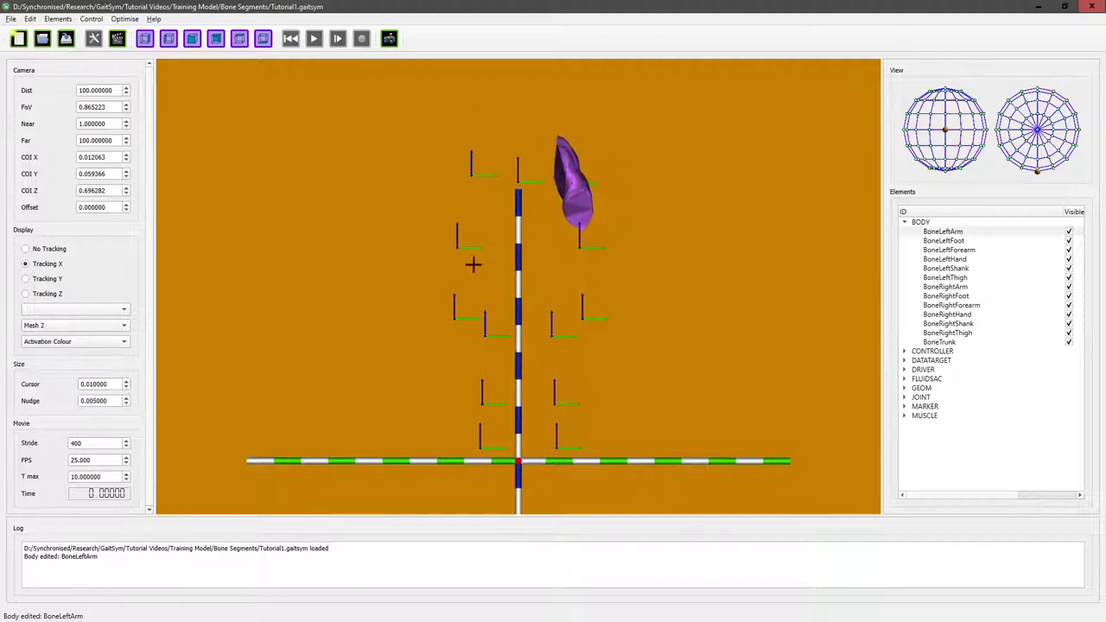
pyautogui.click(104, 327)
pyautogui.click(93, 386)
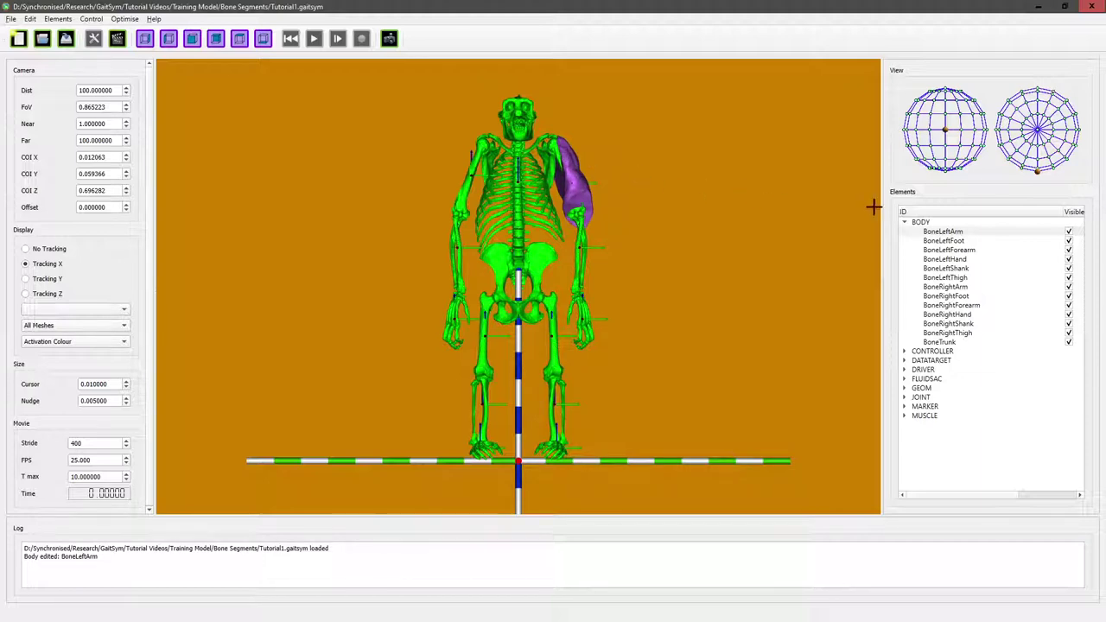
# Load SkinLeftFoot.obj as BoneLeftFoot's Mesh 2, recalculate mass to 0.83488, and apply.
pyautogui.rightClick(942, 240)
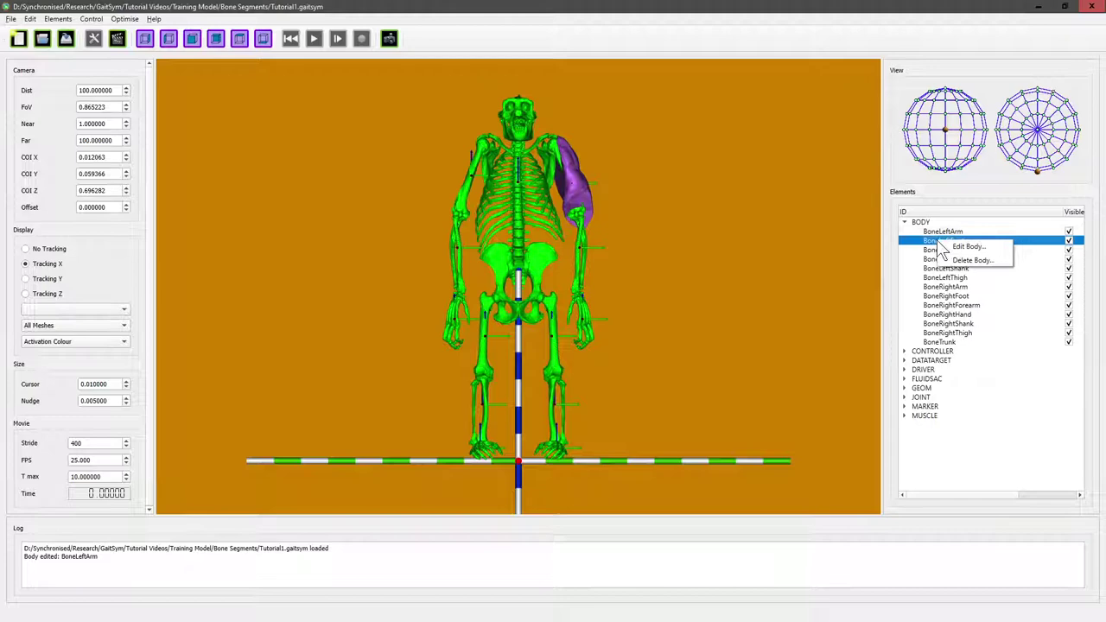
pyautogui.click(602, 227)
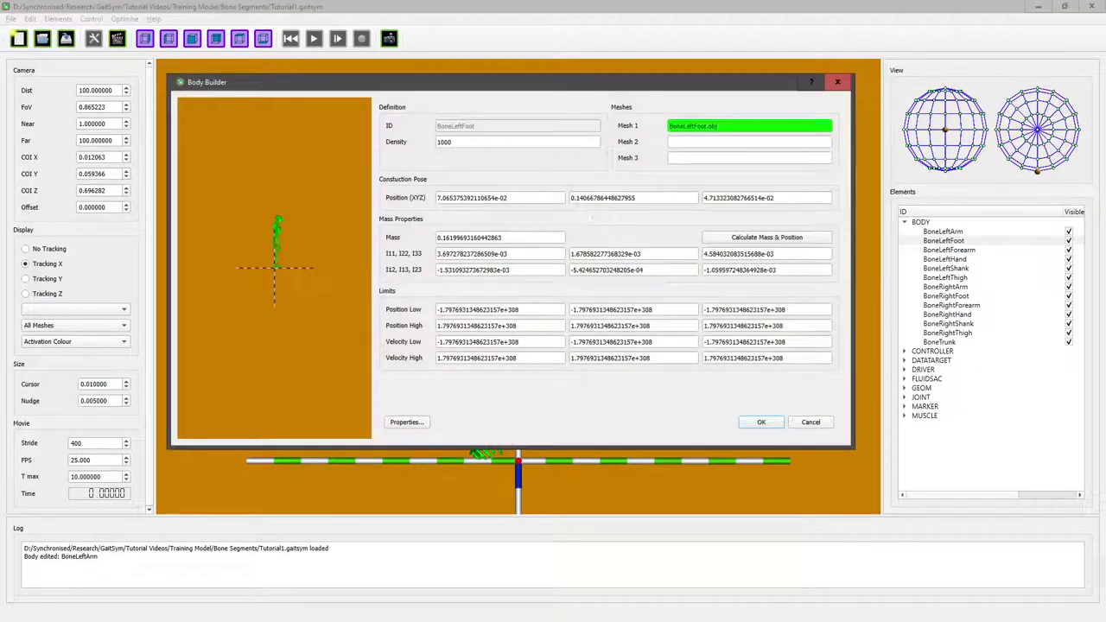
pyautogui.rightClick(706, 142)
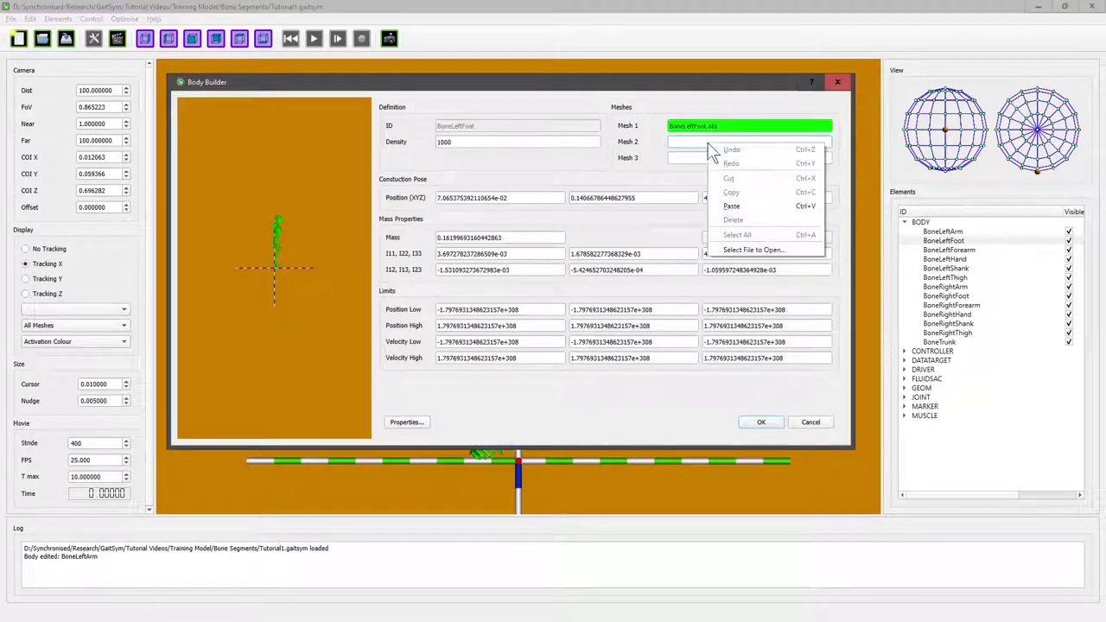
pyautogui.click(759, 248)
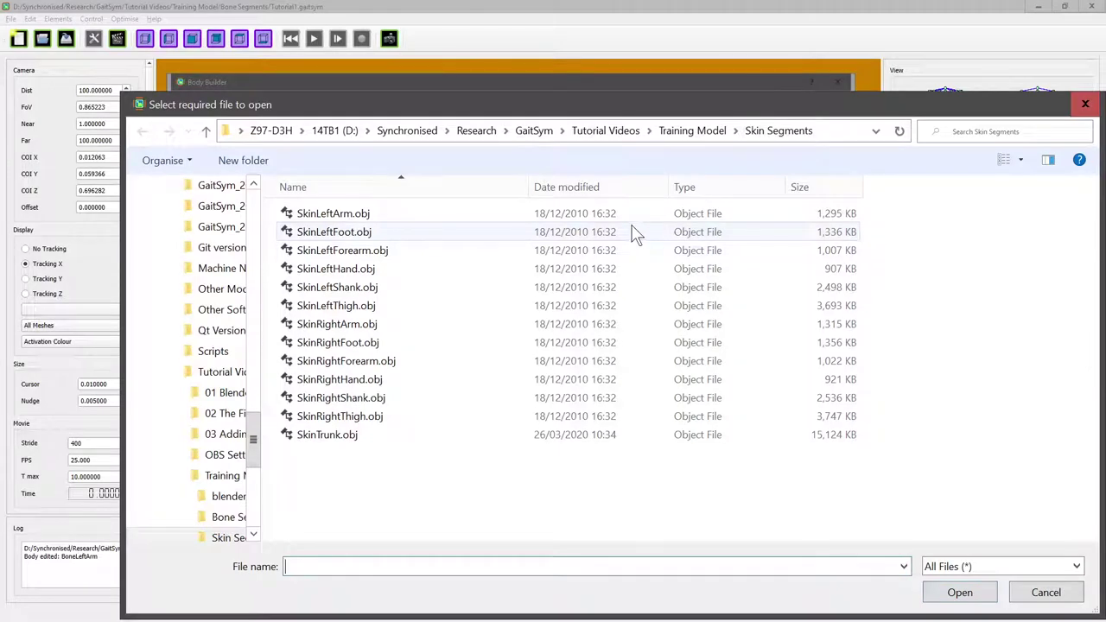
pyautogui.click(333, 233)
pyautogui.click(948, 592)
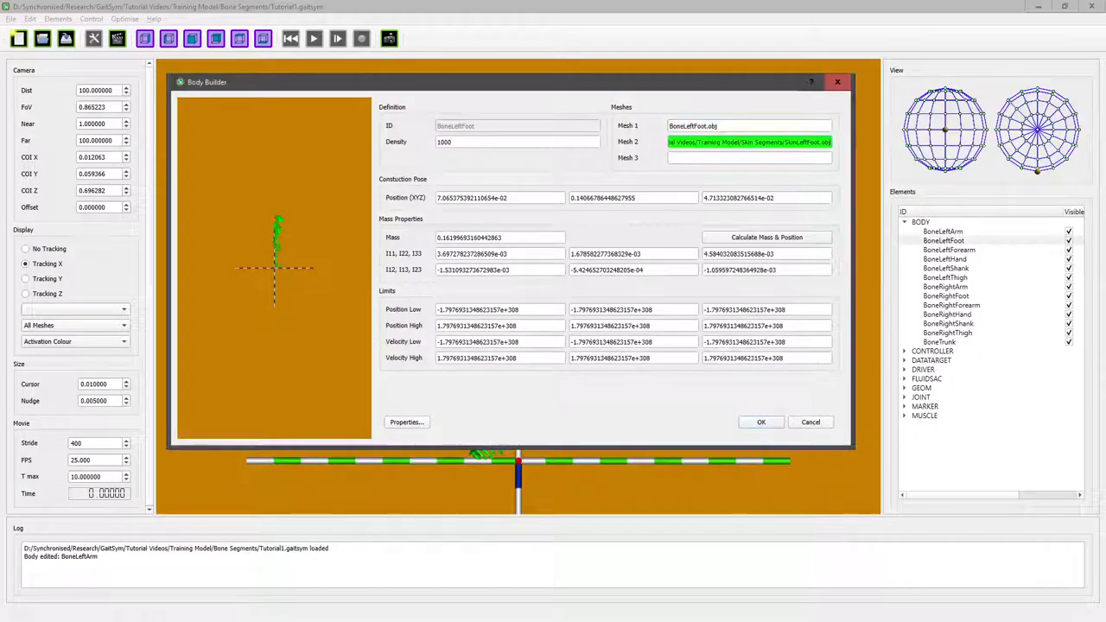
pyautogui.click(758, 240)
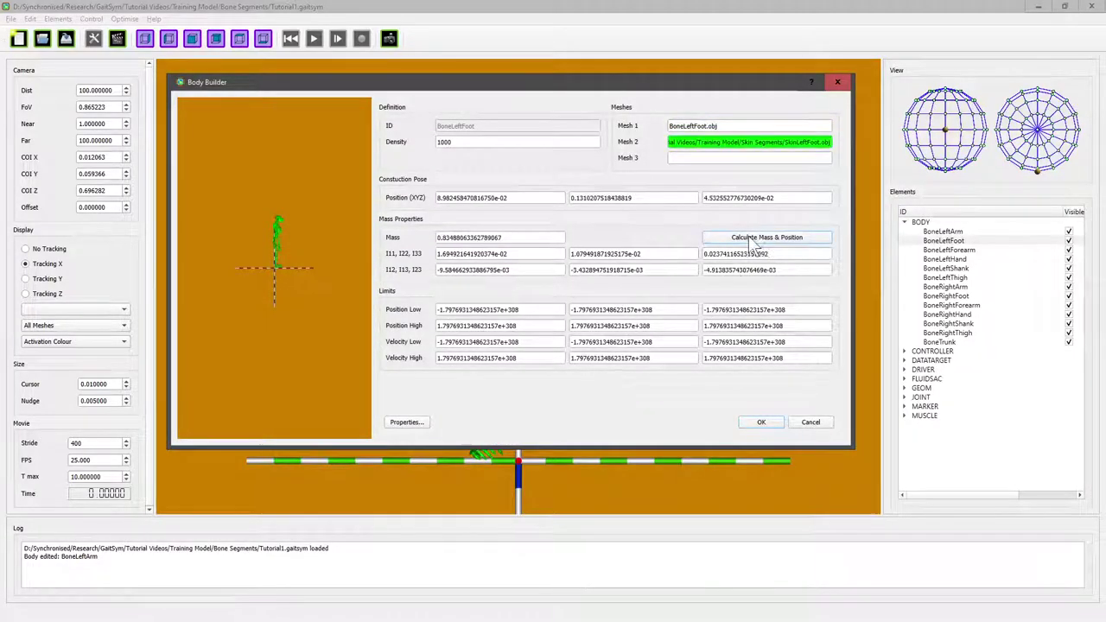
pyautogui.click(760, 423)
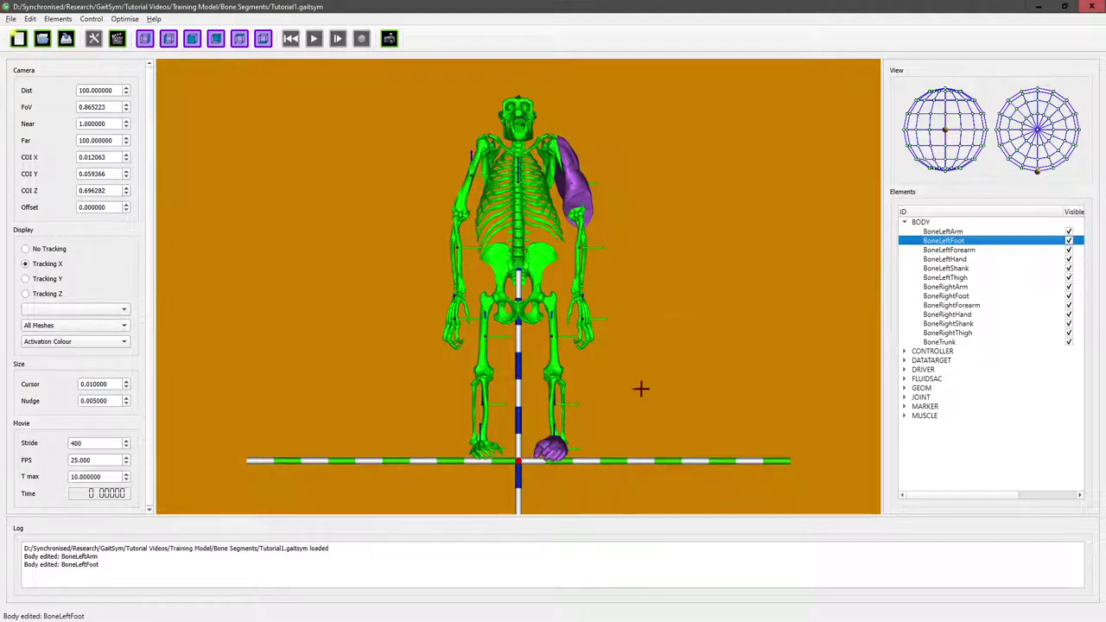
# Load SkinLeftForearm.obj as BoneLeftForearm's Mesh 2, recalculate mass to 1.99063, and apply.
pyautogui.rightClick(947, 250)
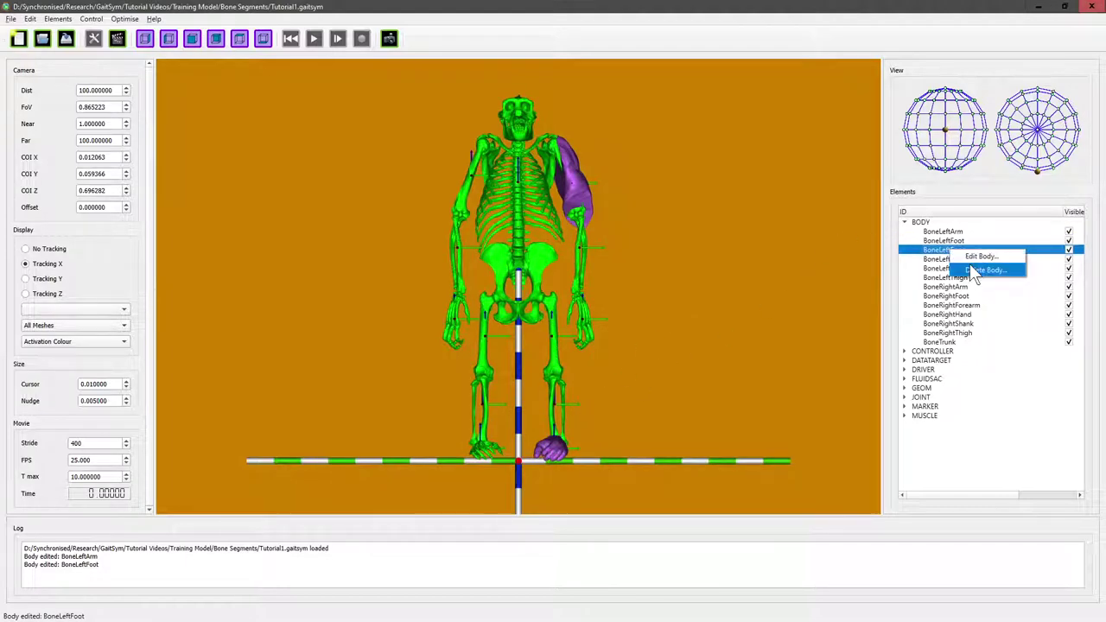
pyautogui.click(980, 256)
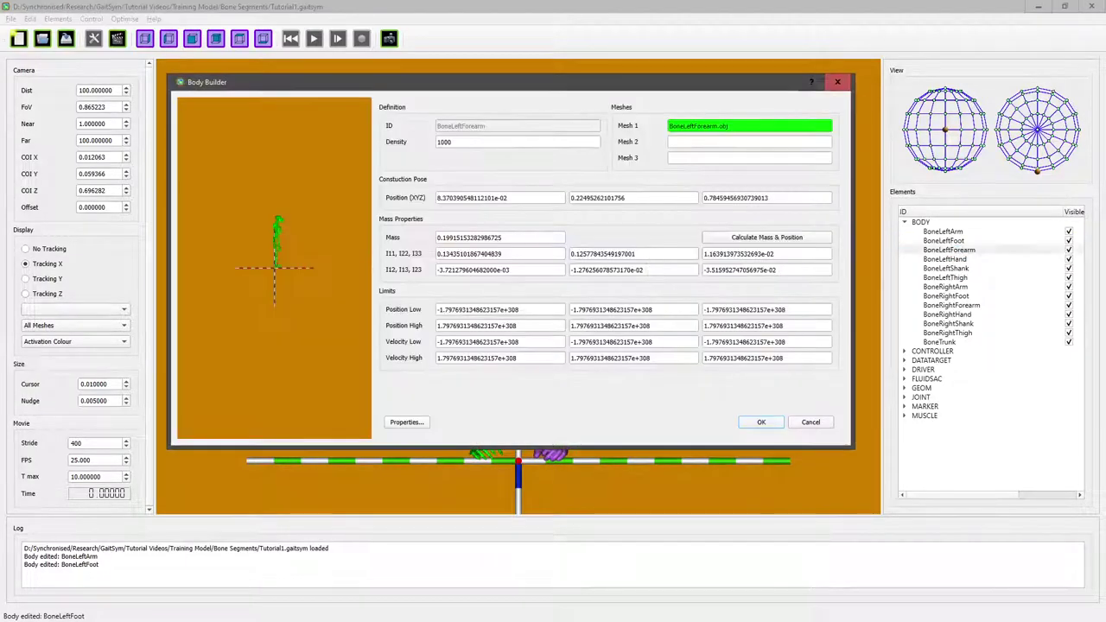
pyautogui.rightClick(730, 143)
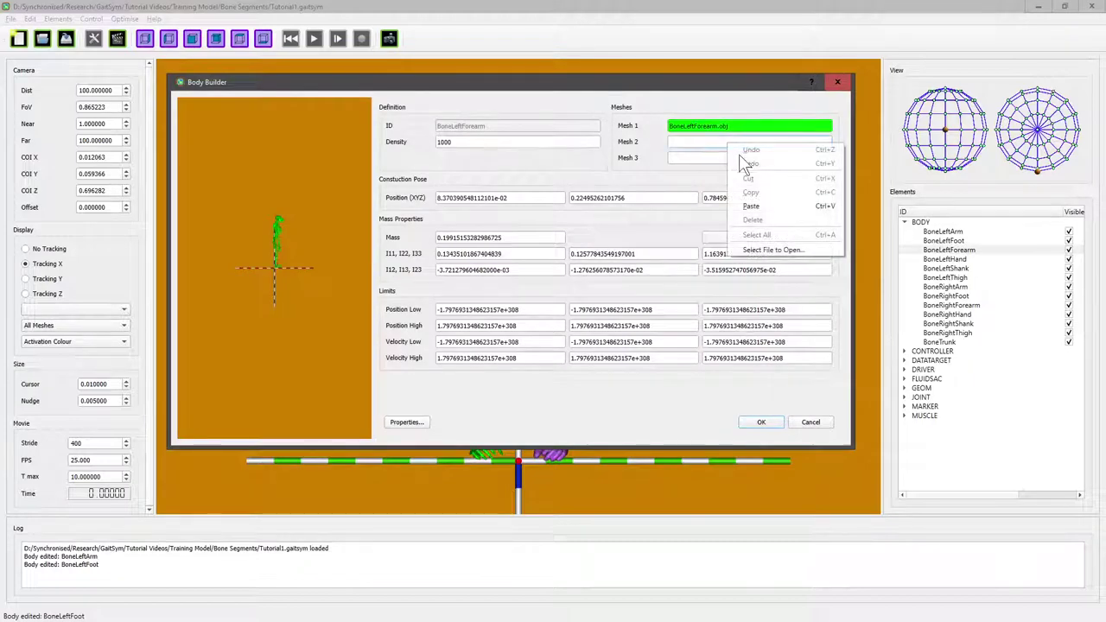
pyautogui.click(772, 245)
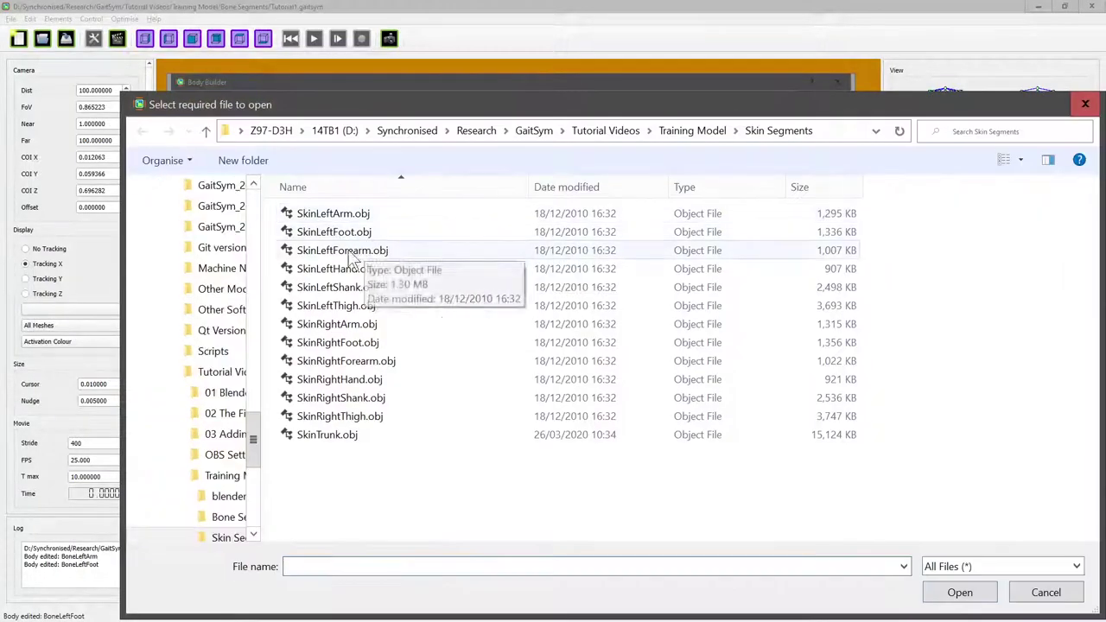
pyautogui.click(484, 250)
pyautogui.click(942, 592)
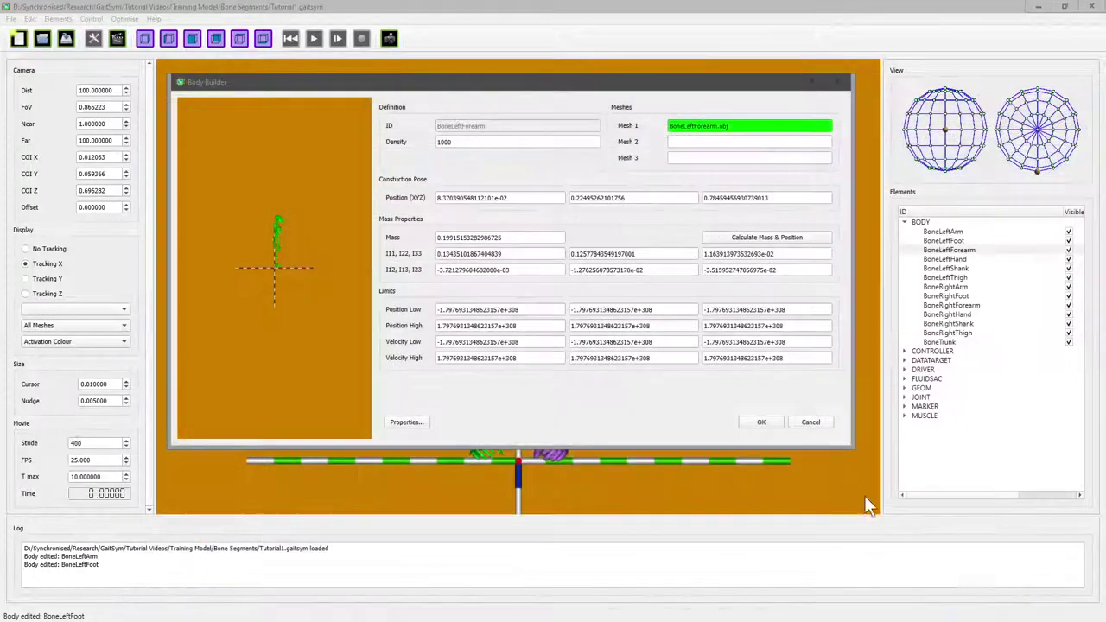
pyautogui.click(748, 246)
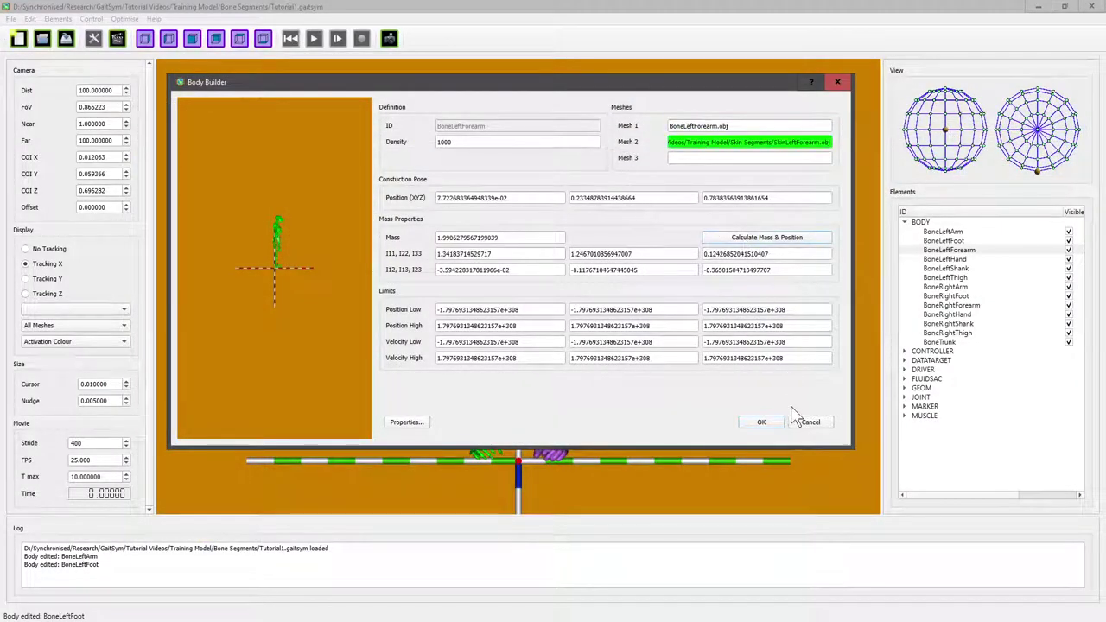
pyautogui.click(761, 424)
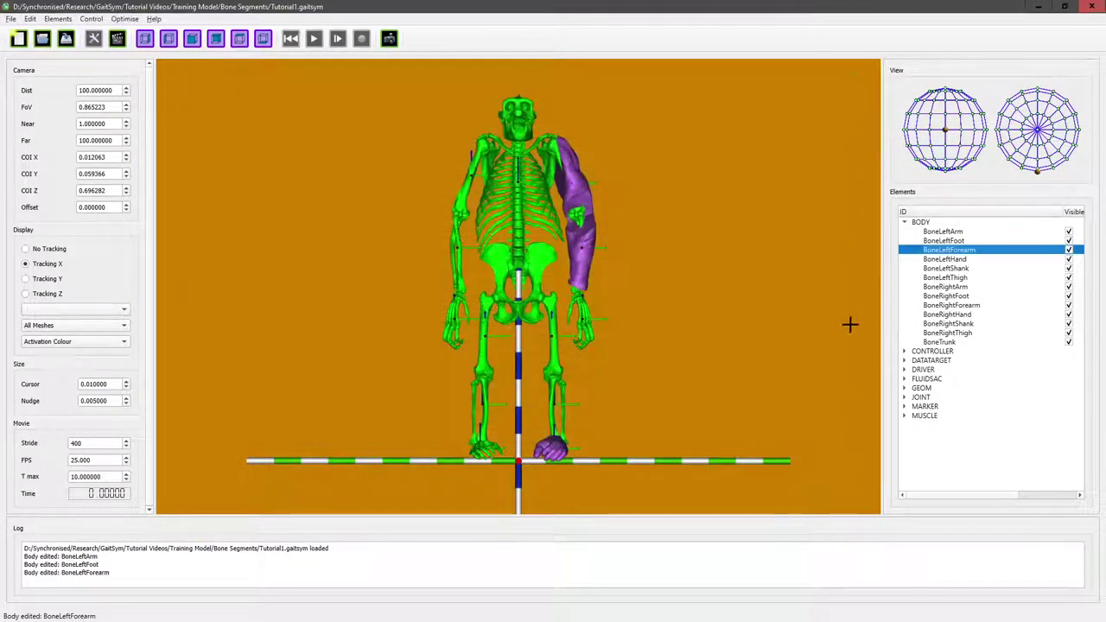
# Load SkinLeftHand.obj as BoneLeftHand's Mesh 2, recalculate its mass and position, and apply.
pyautogui.rightClick(951, 262)
pyautogui.click(980, 268)
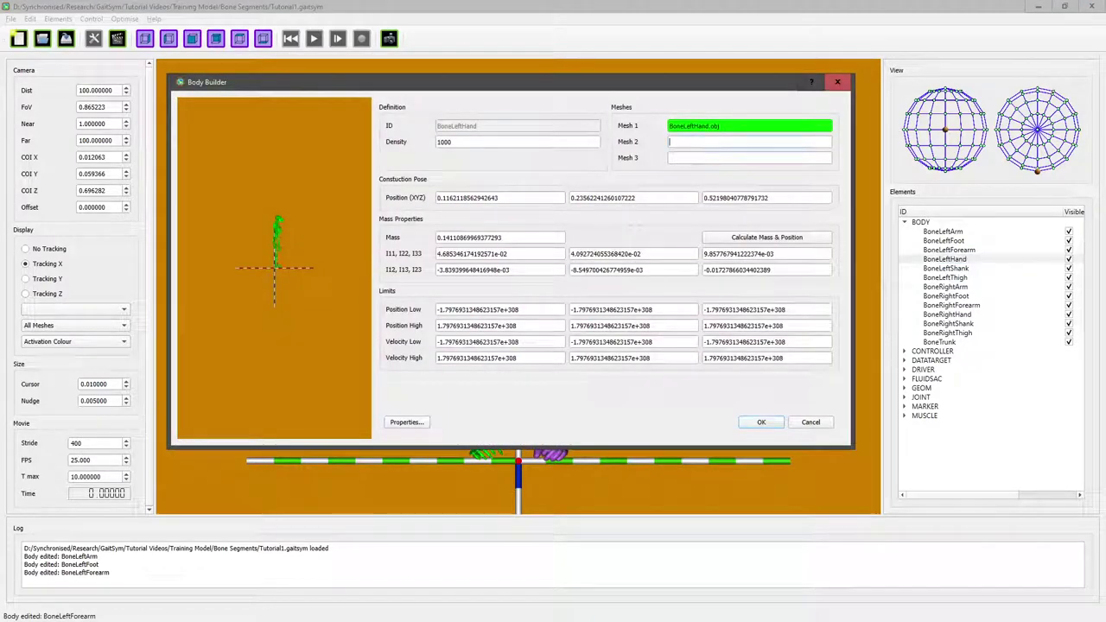
pyautogui.rightClick(696, 142)
pyautogui.click(735, 248)
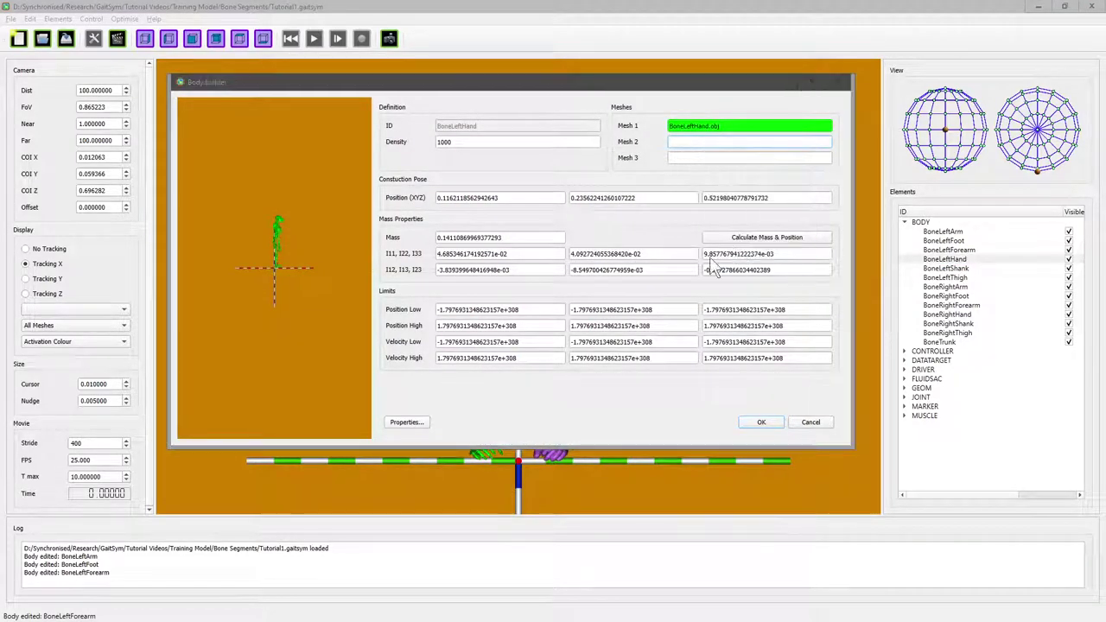
pyautogui.click(335, 268)
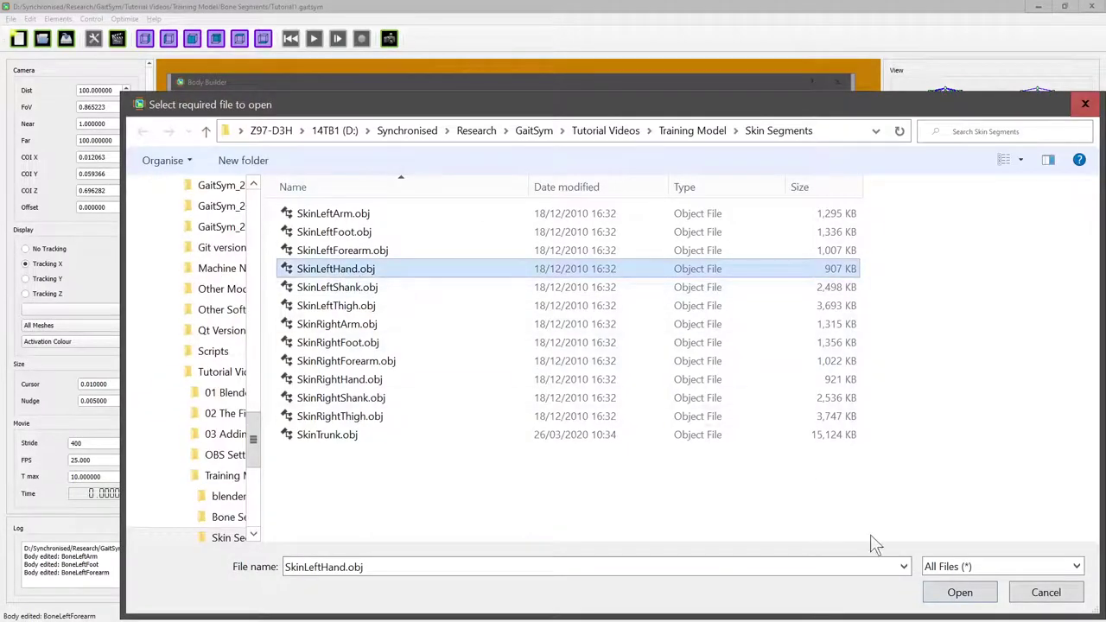
pyautogui.click(950, 593)
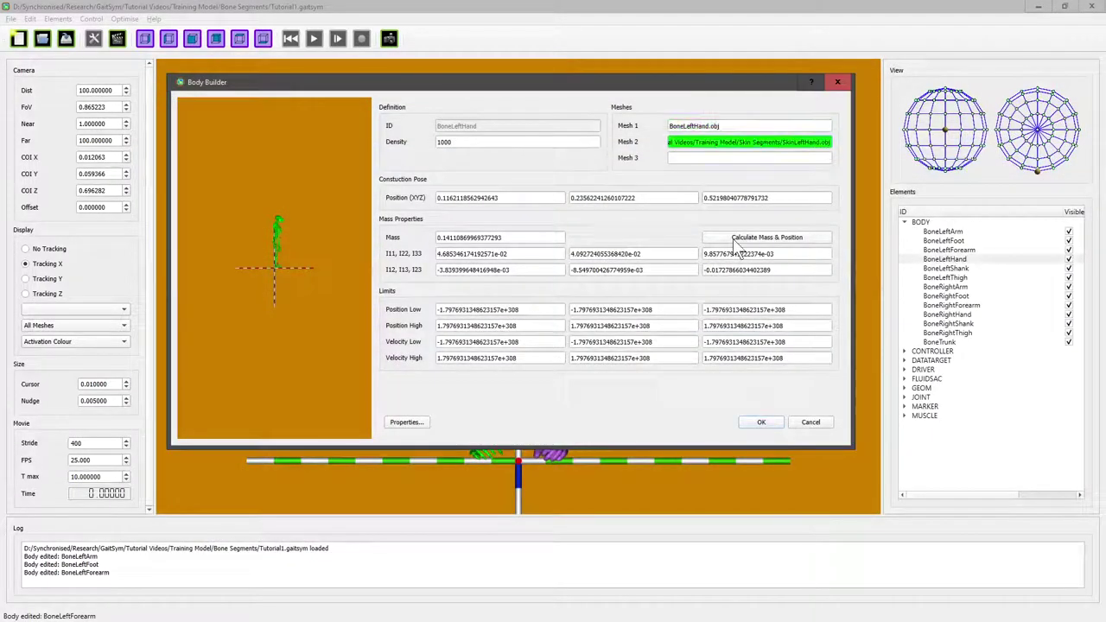
pyautogui.click(733, 239)
pyautogui.click(764, 423)
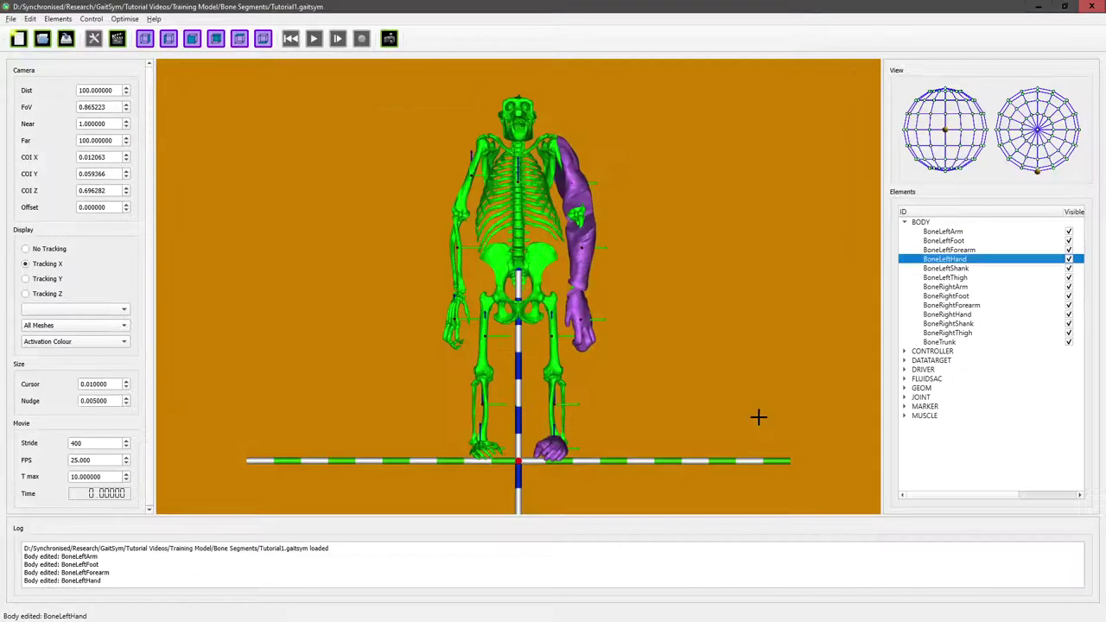
# Load SkinLeftShank.obj as BoneLeftShank's Mesh 2 and apply the change.
pyautogui.rightClick(960, 270)
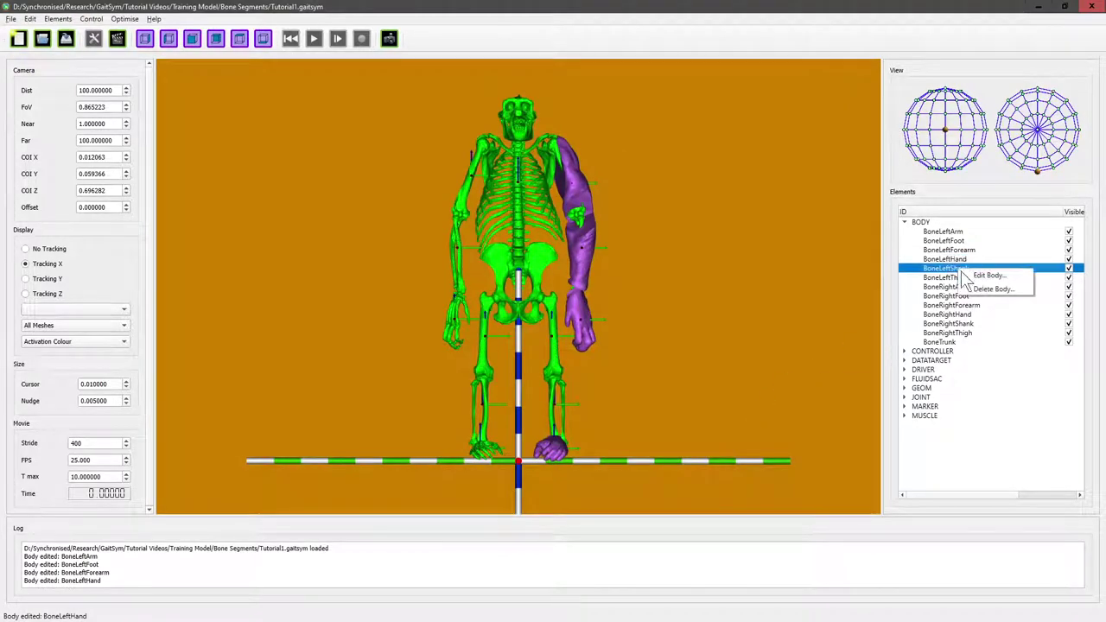
pyautogui.click(980, 275)
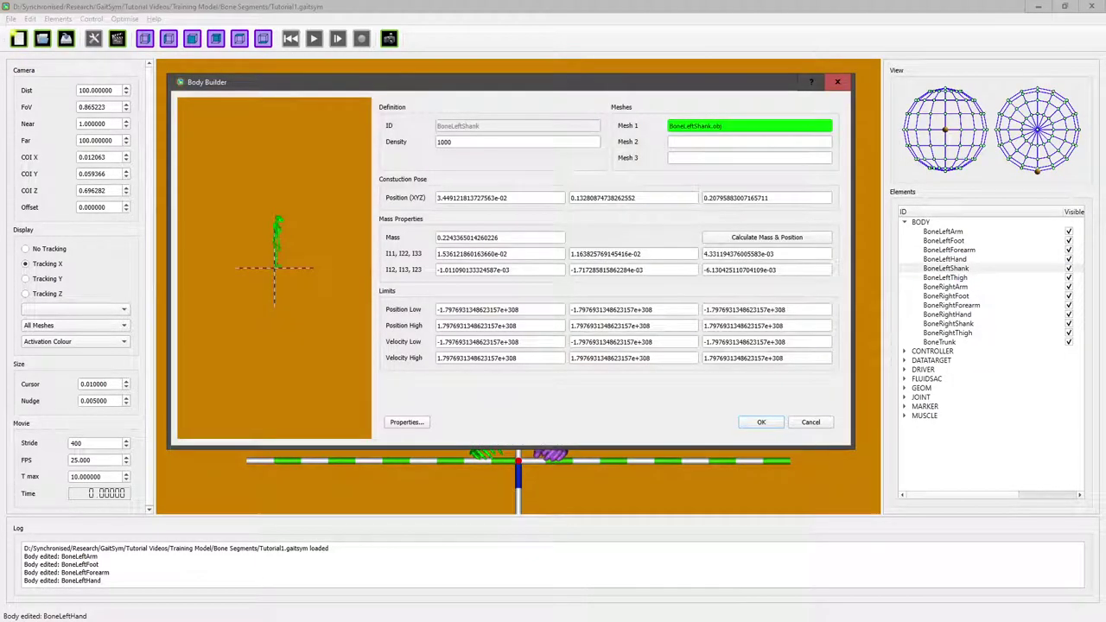
pyautogui.rightClick(687, 129)
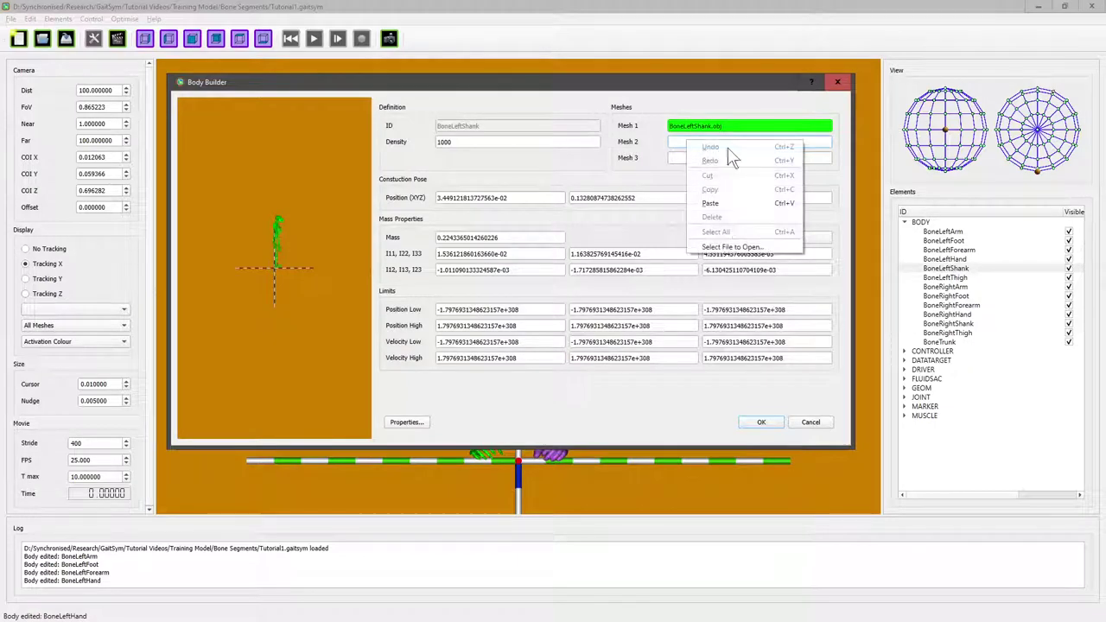
pyautogui.click(740, 240)
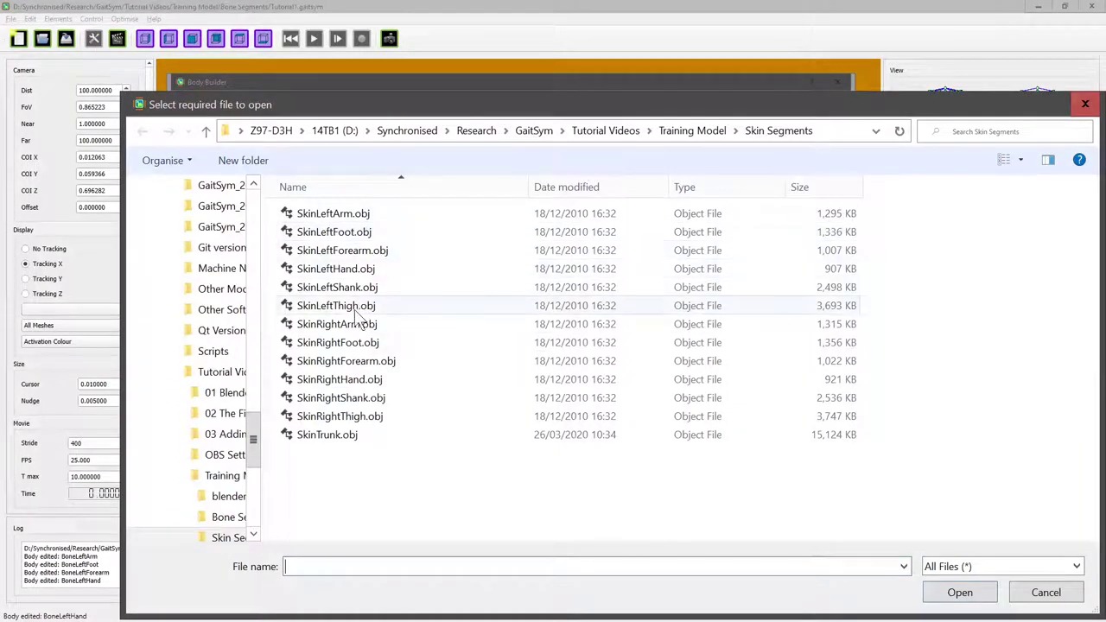
pyautogui.click(337, 287)
pyautogui.click(948, 594)
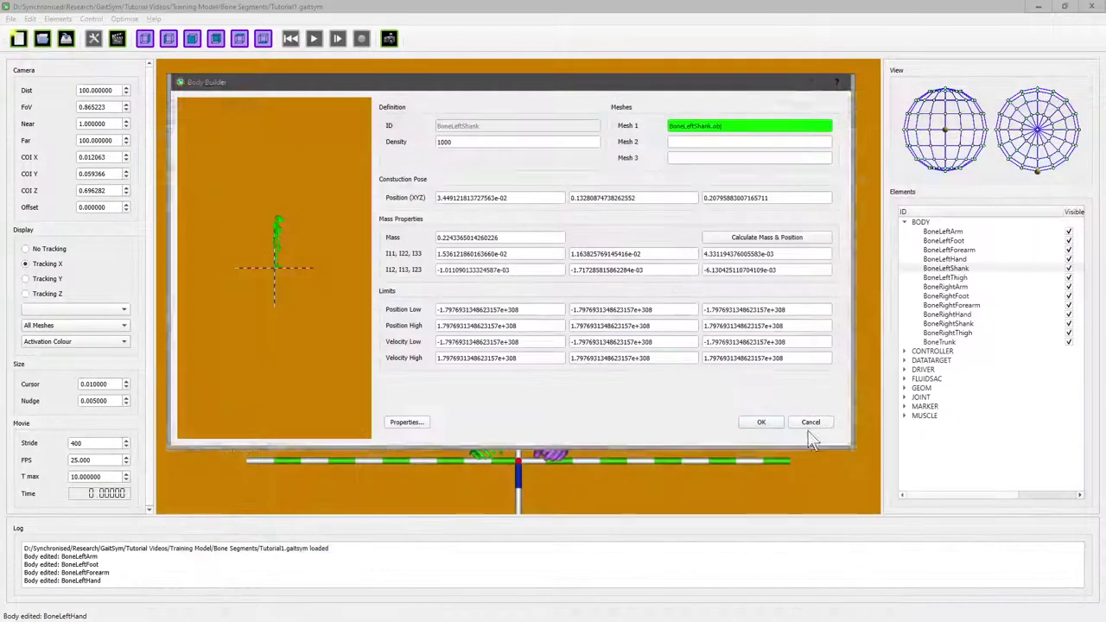
pyautogui.click(760, 422)
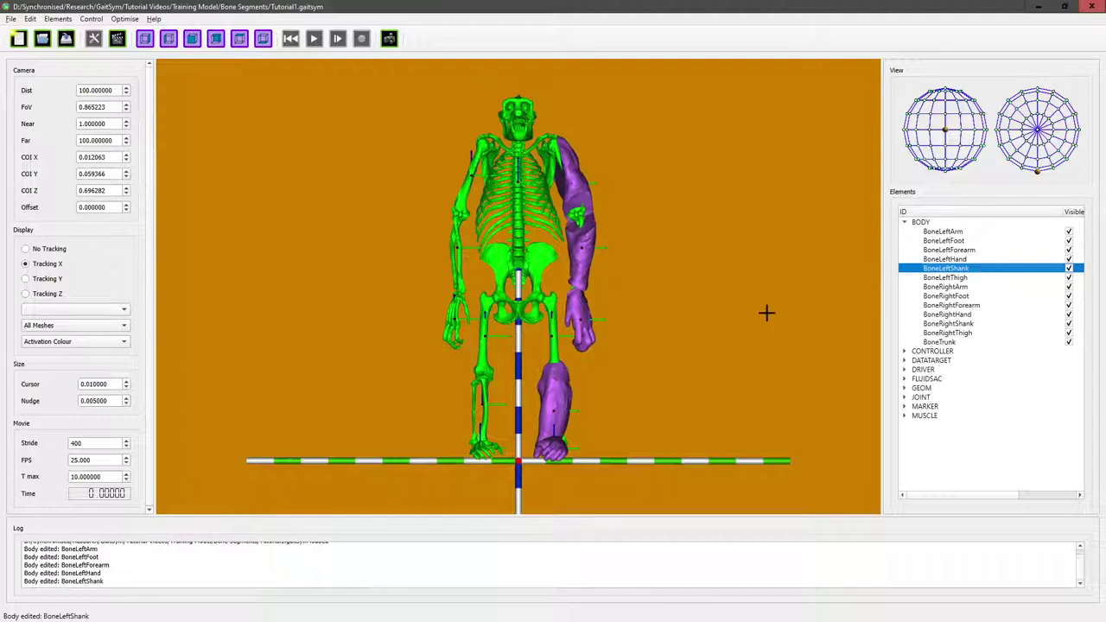
# Load SkinLeftThigh.obj as BoneLeftThigh's Mesh 2, recalculate mass to 6.43040, and apply.
pyautogui.rightClick(553, 347)
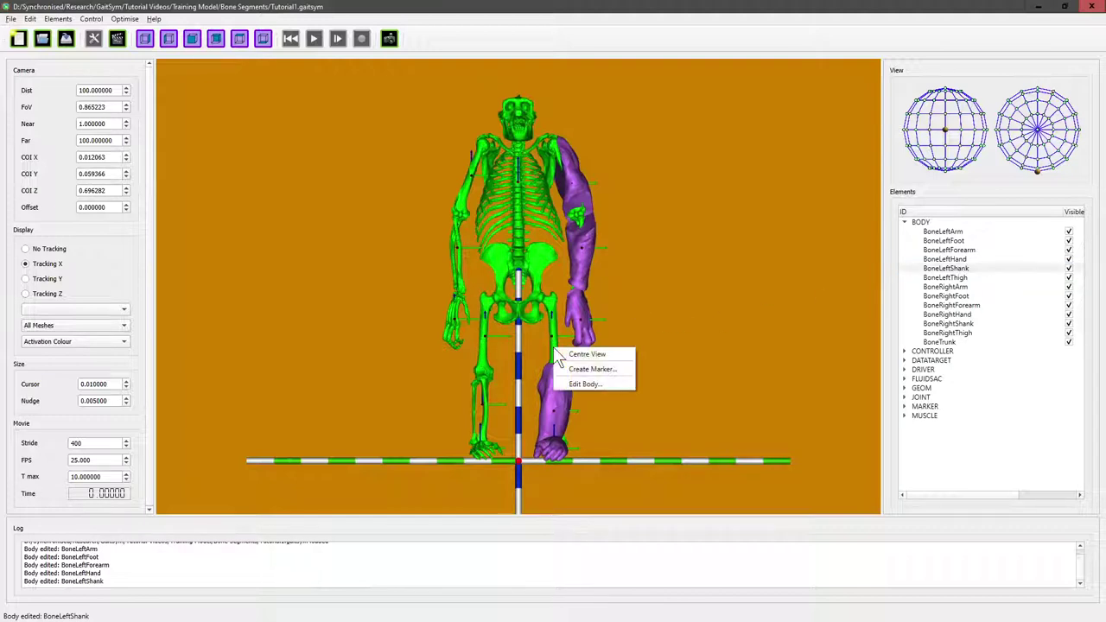
pyautogui.click(584, 383)
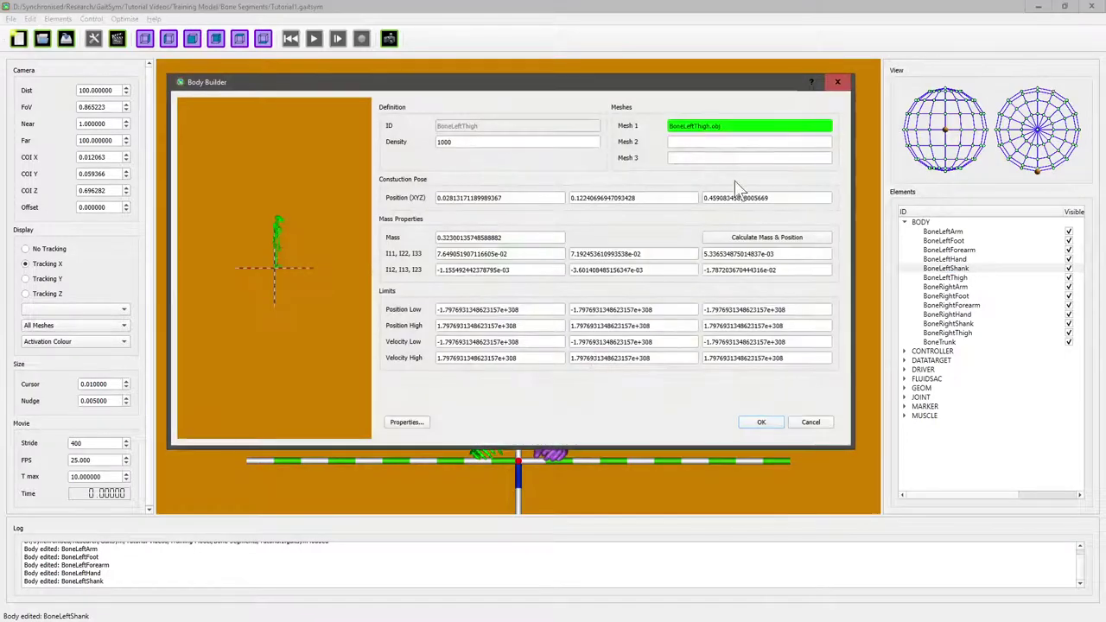
pyautogui.rightClick(715, 144)
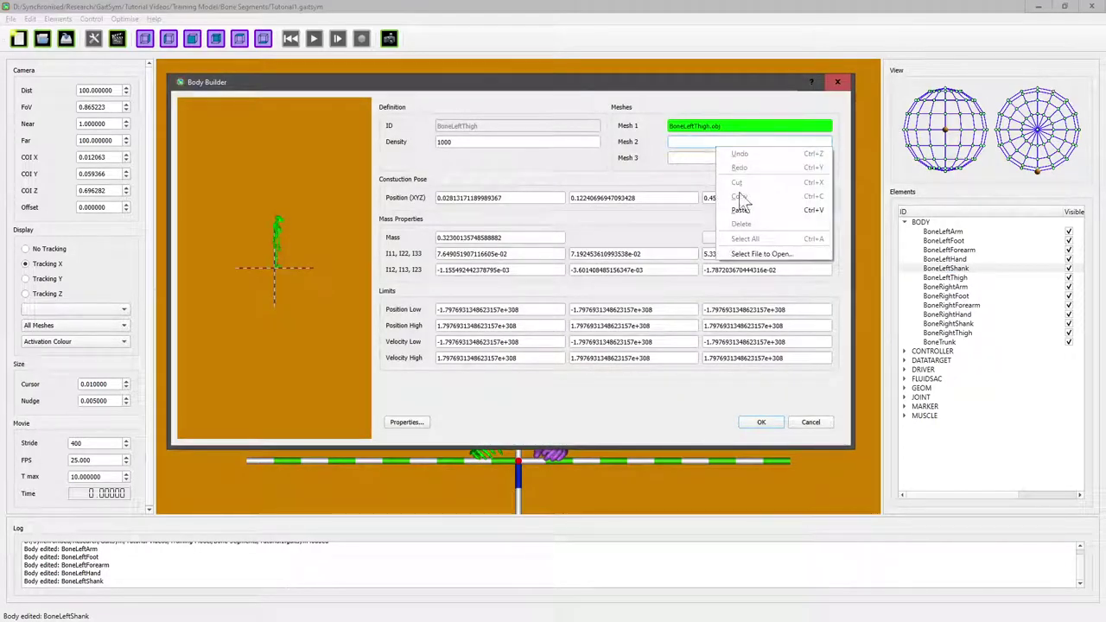
pyautogui.click(750, 254)
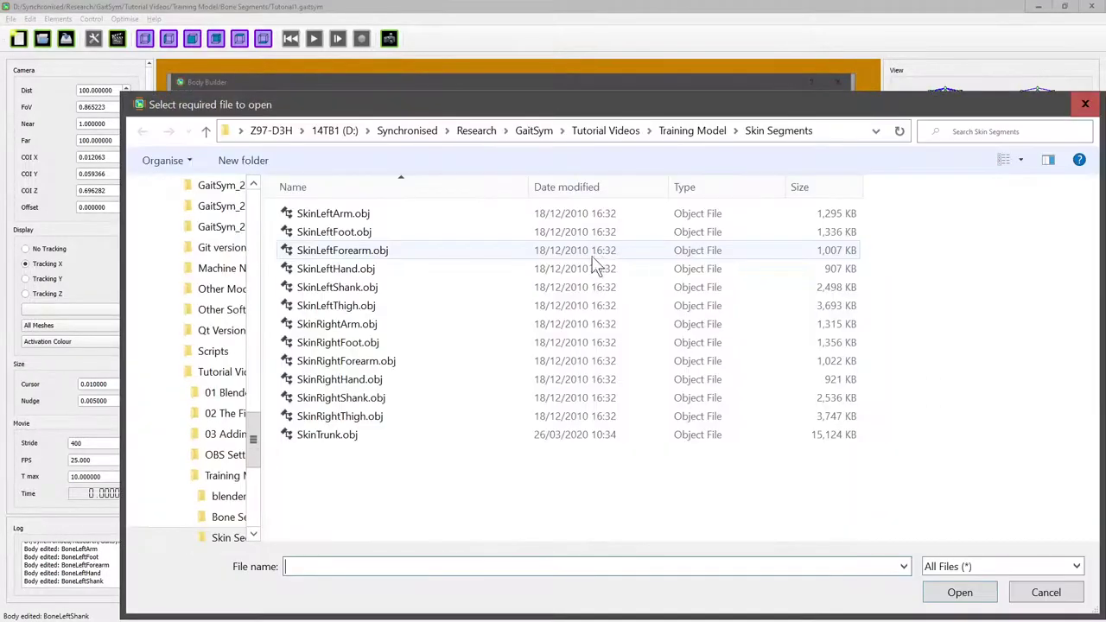
pyautogui.click(336, 306)
pyautogui.click(959, 592)
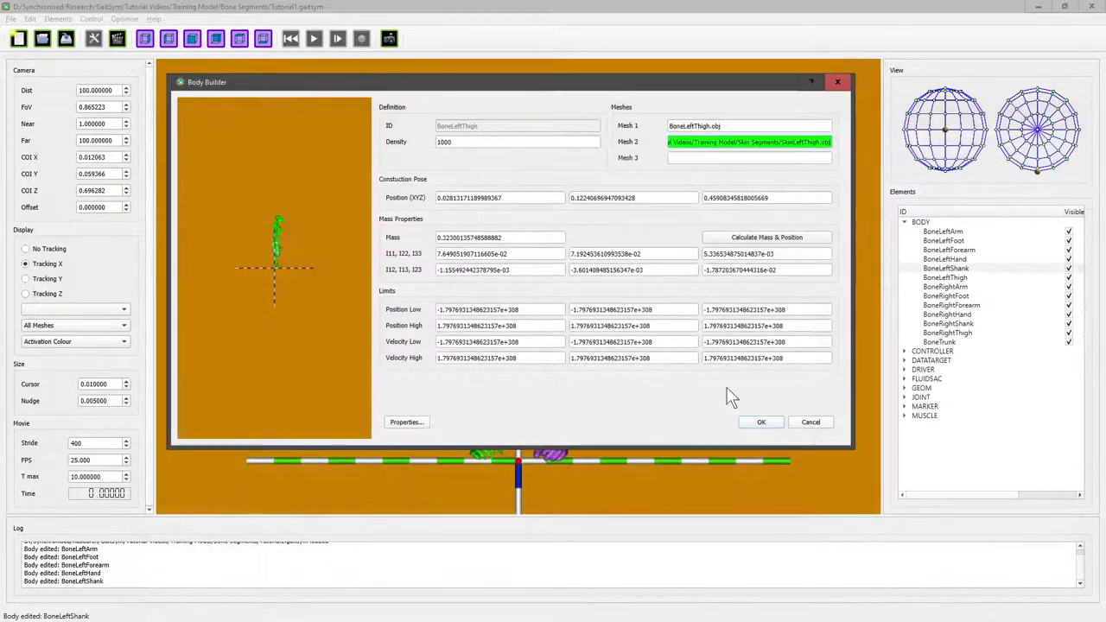
pyautogui.click(742, 239)
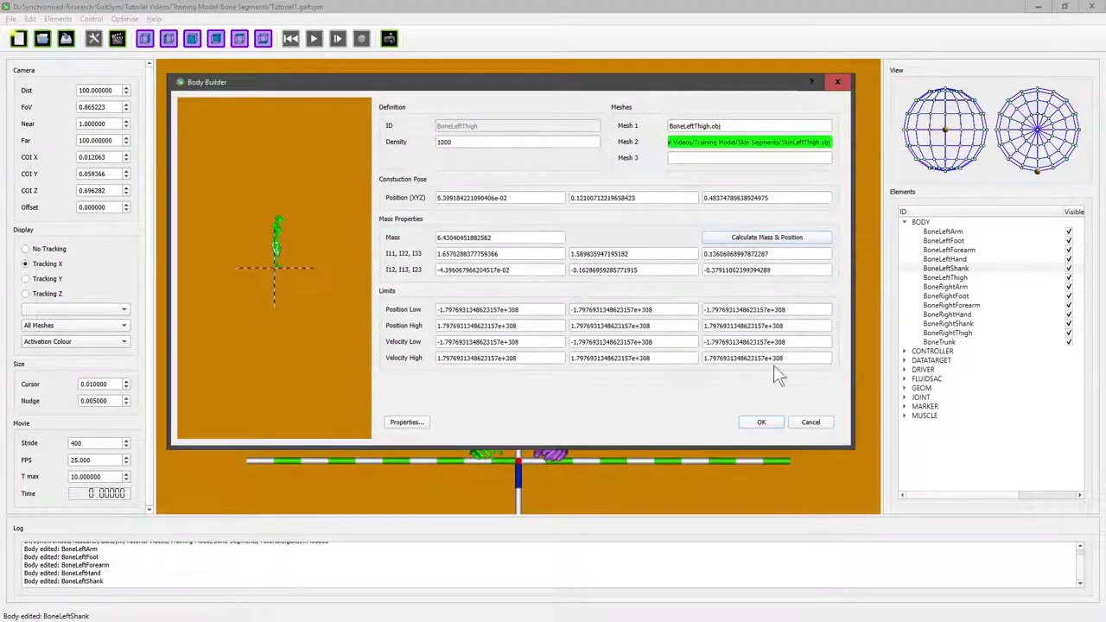
pyautogui.click(761, 421)
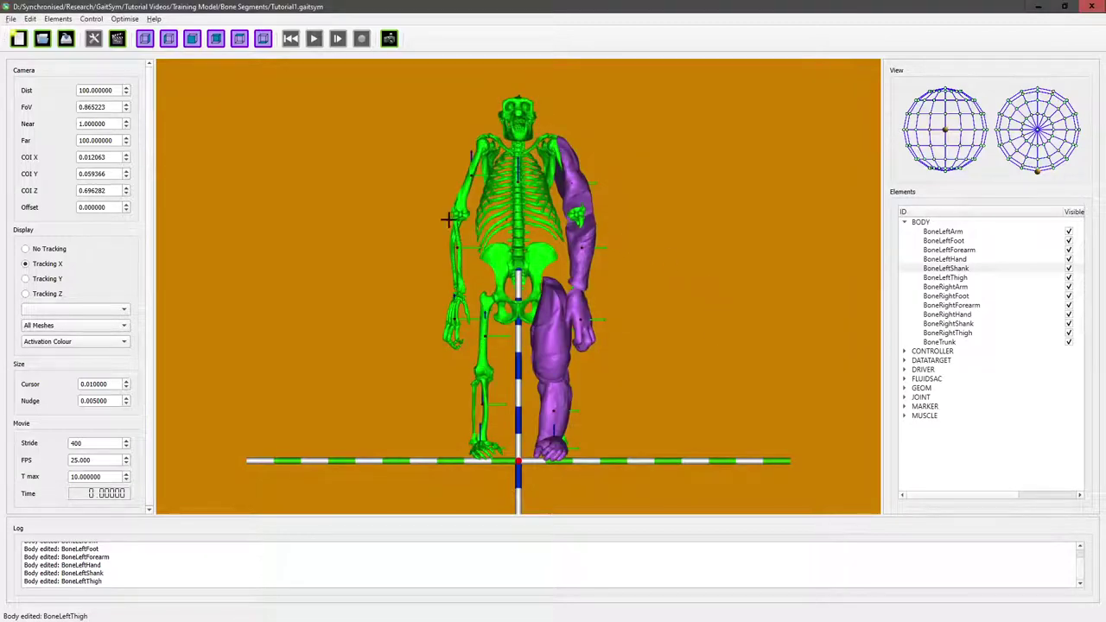
# Save the model as Tutorial2.gaitsym, overwriting the existing file.
pyautogui.click(12, 19)
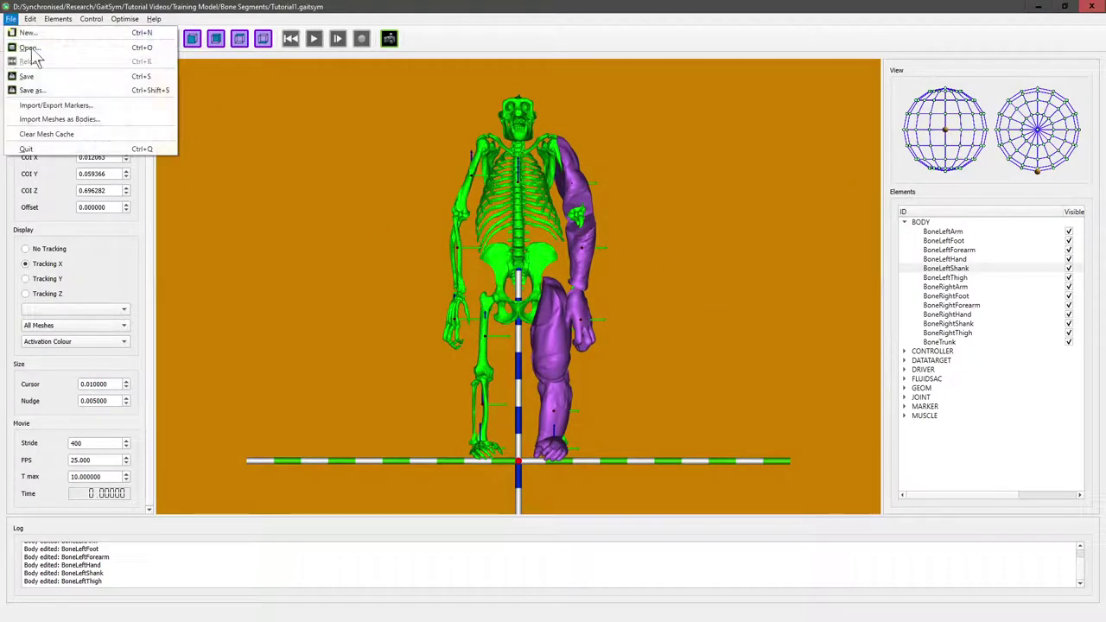
pyautogui.click(43, 86)
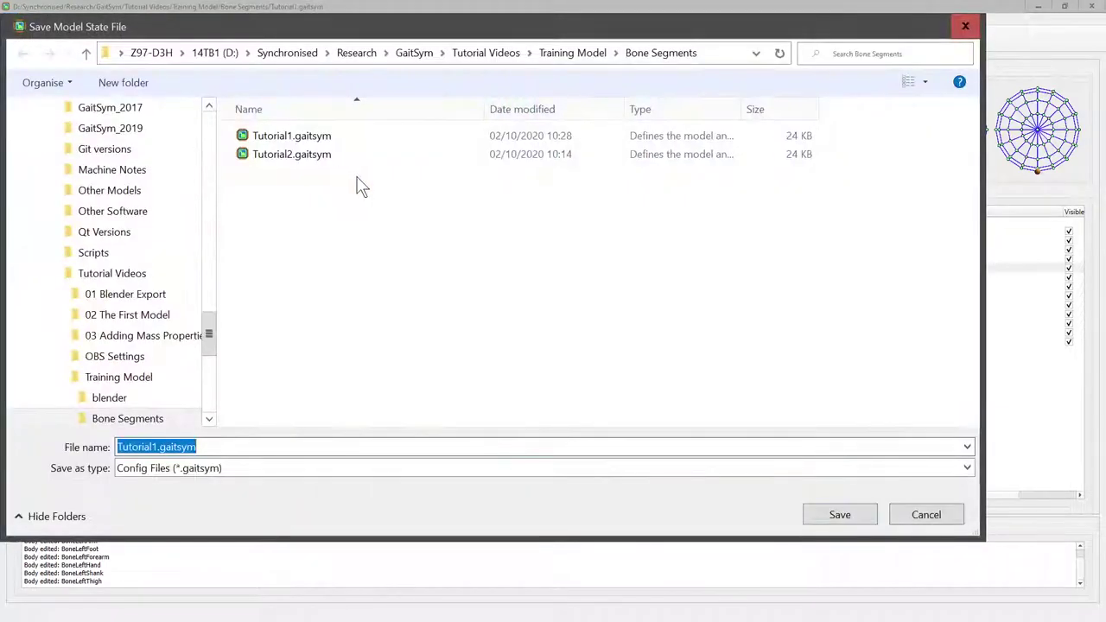
pyautogui.click(315, 156)
pyautogui.click(840, 515)
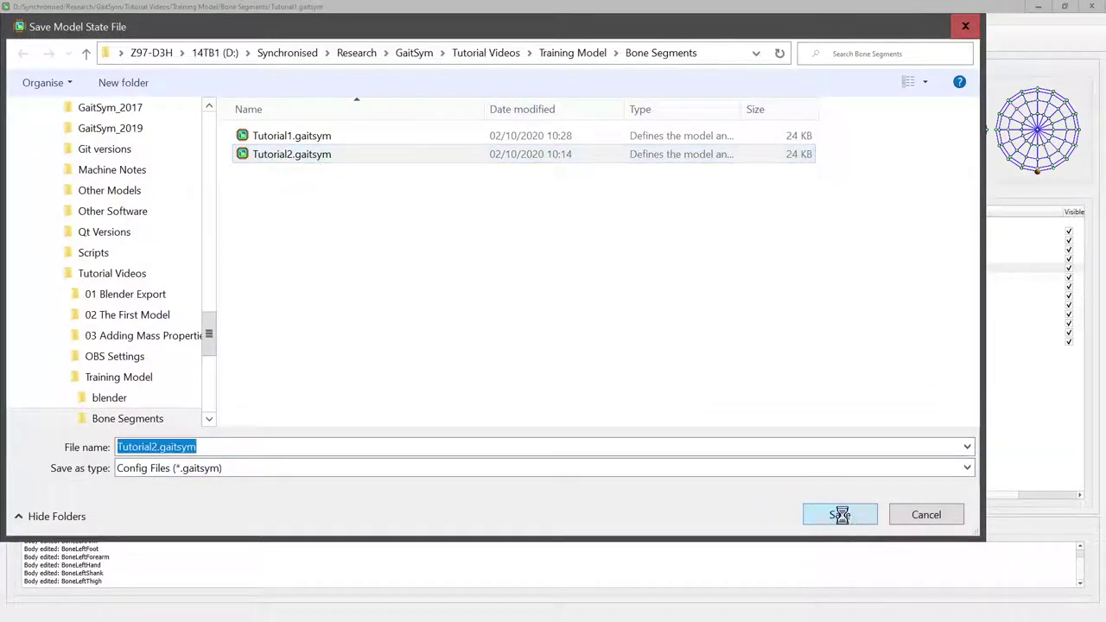
pyautogui.click(570, 318)
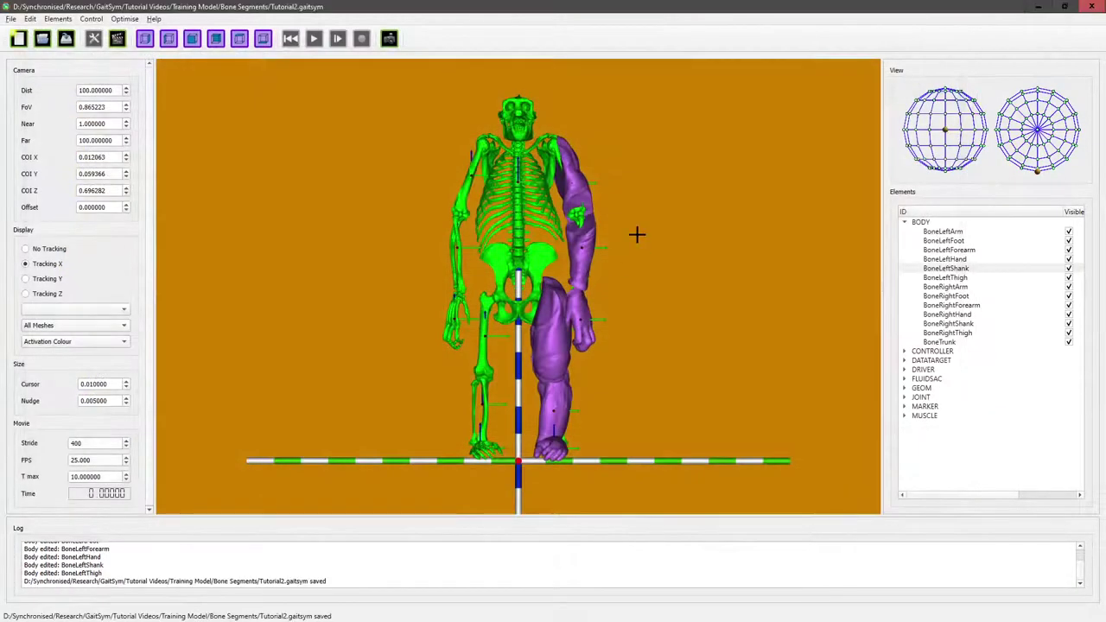